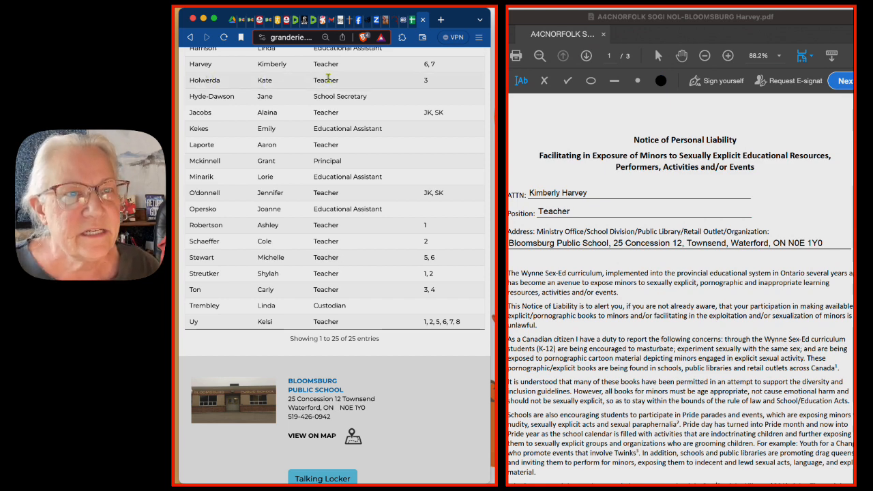
- Copy the recipient's name from cell K2 of the NORFOLK sheet and replace the ATTN name on the PDF notice with it
click(412, 25)
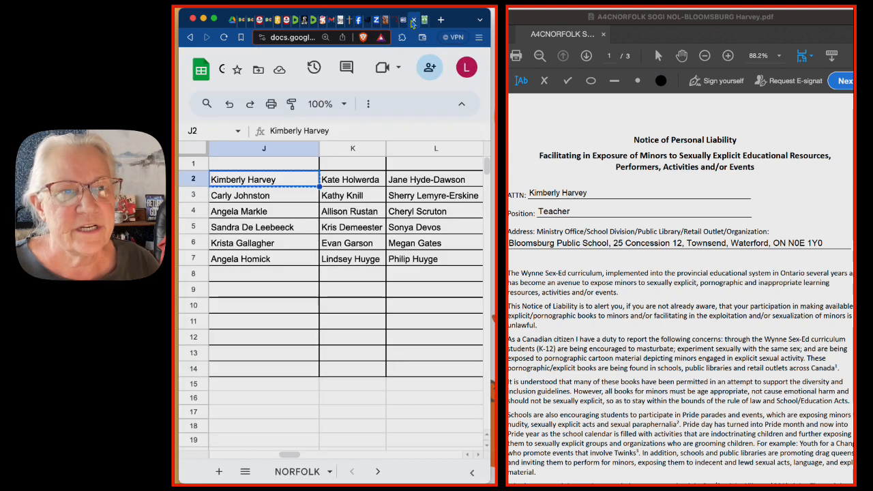
click(344, 180)
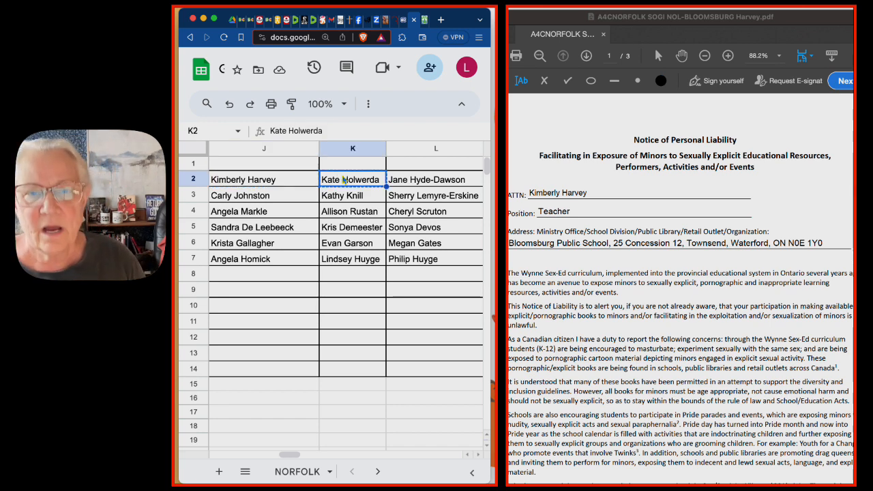
double_click(544, 196)
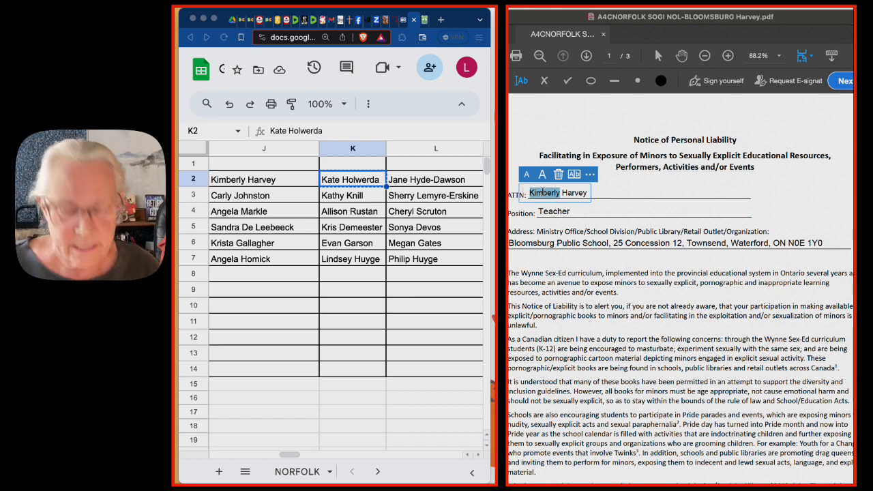
key(super+a)
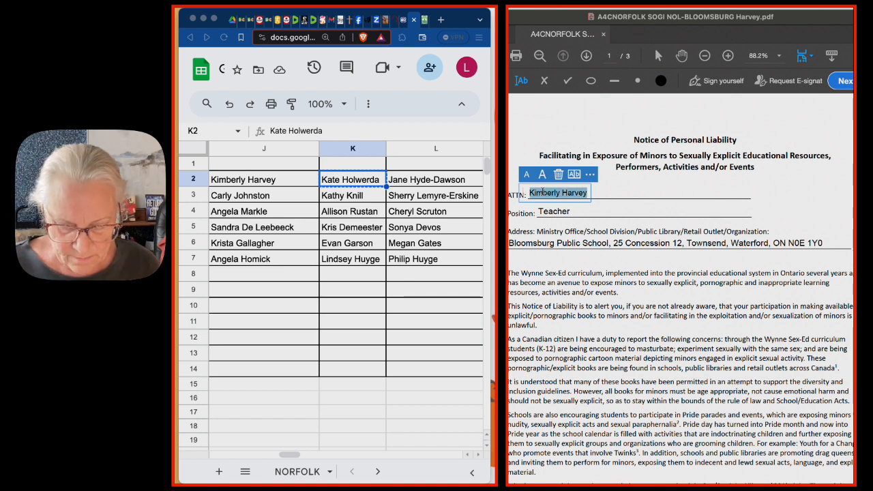
key(super+v)
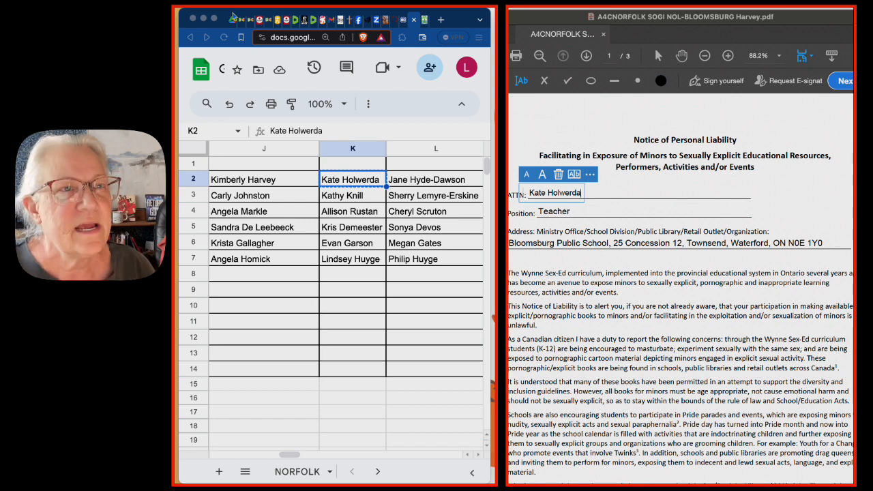
- Save the notice as a new PDF in the A4C NORFOLK-IMAC folder, ending the "A4CNORFOLK SOGI NOL-BLOOMSBURG" file name with the K2 recipient's surname
drag(234, 17, 273, 18)
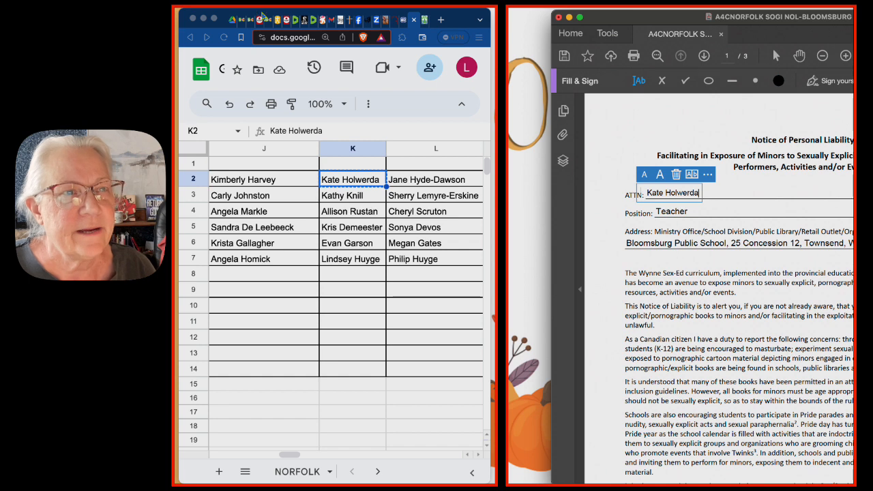
key(shift+super+s)
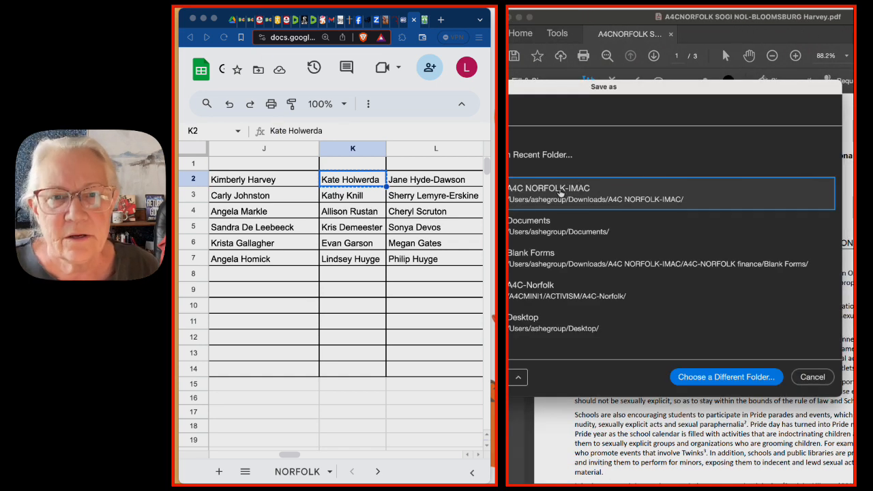
click(559, 193)
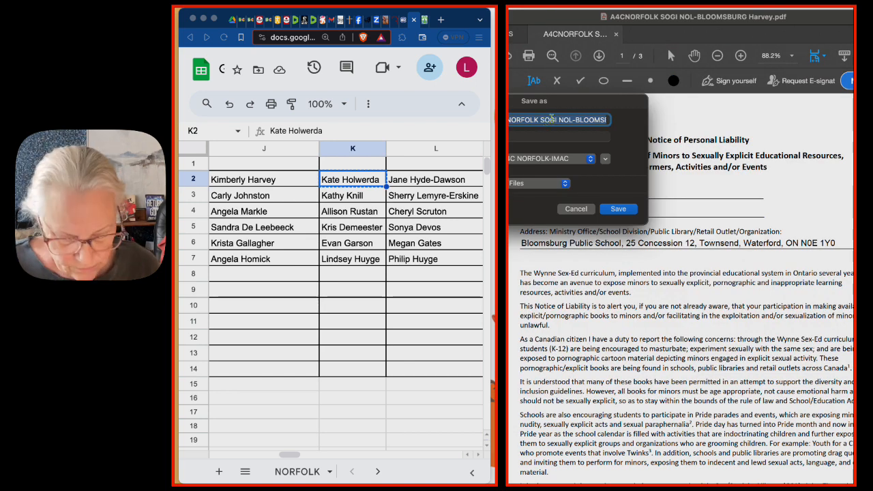
key(Right)
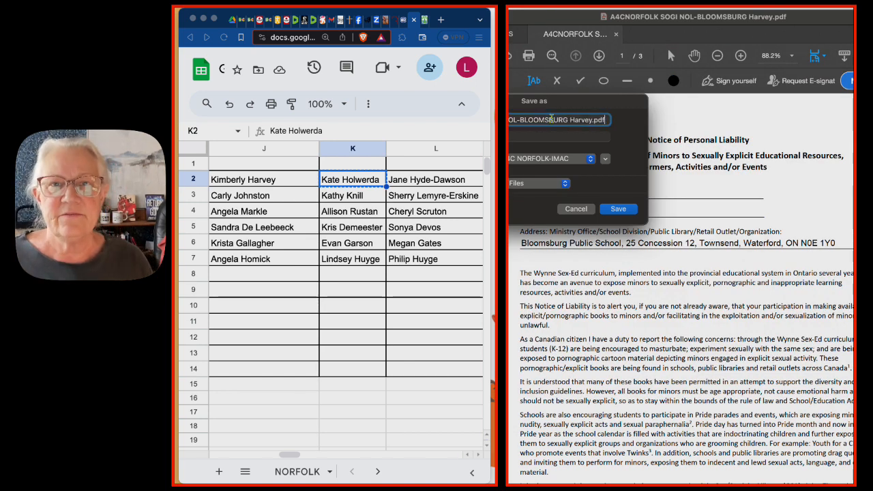
double_click(577, 123)
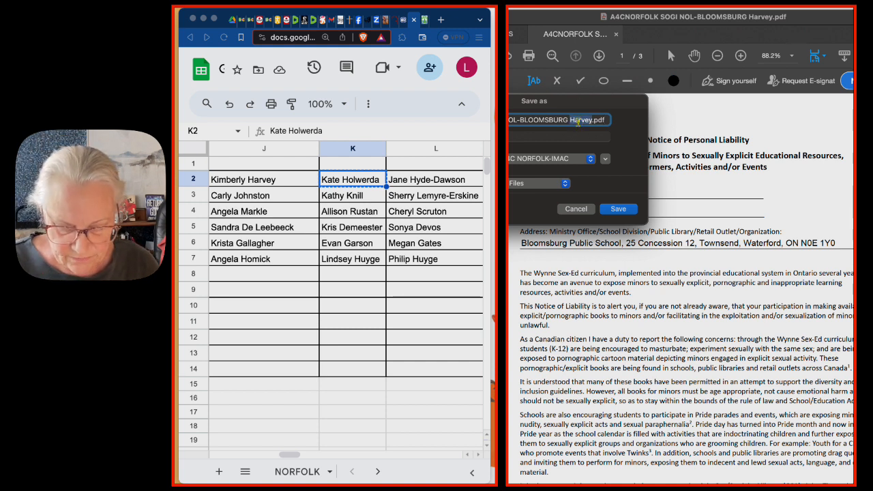
key(super+v)
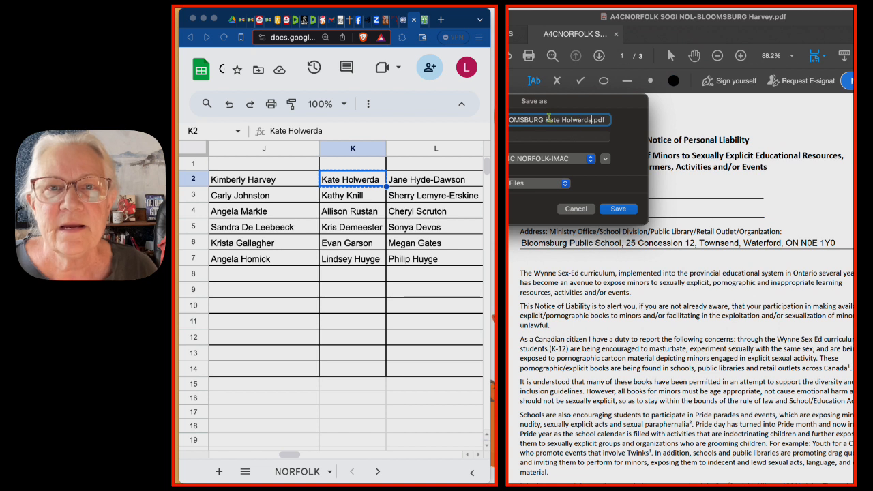
double_click(550, 119)
key(BackSpace)
key(BackSpace)
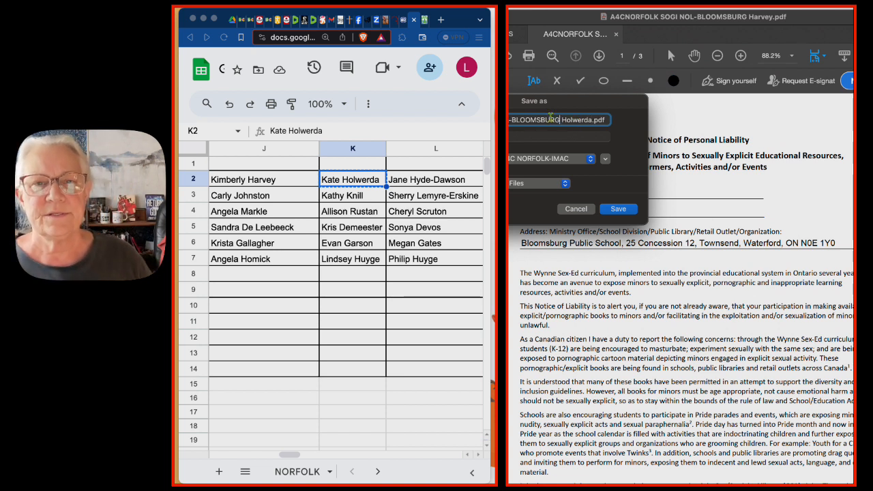
click(619, 209)
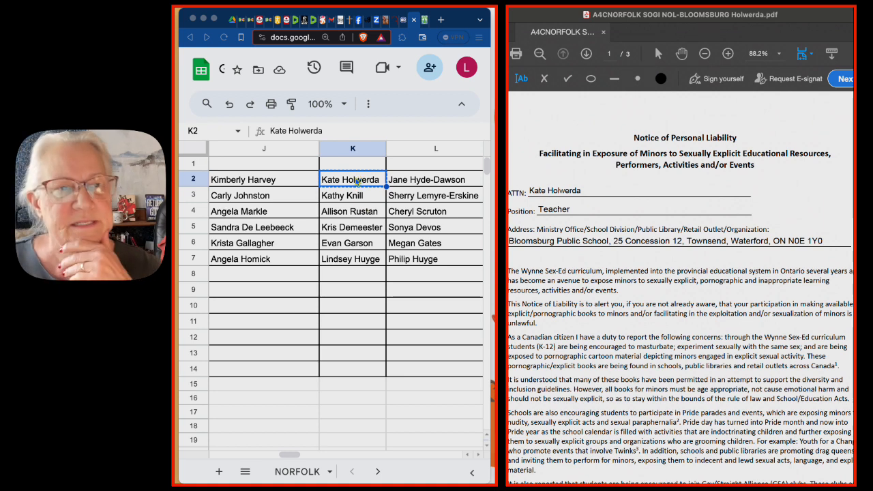
- Add a note reading "TEACHER" to cell K2 in the spreadsheet
click(357, 181)
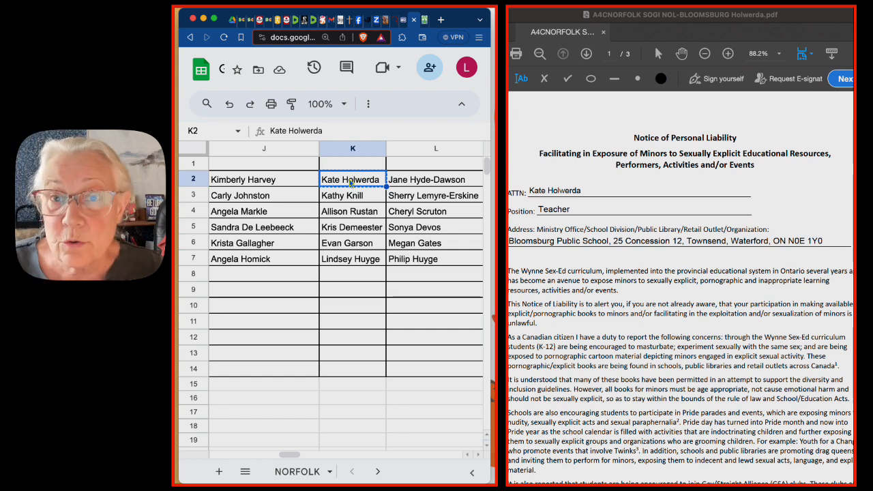
right_click(350, 183)
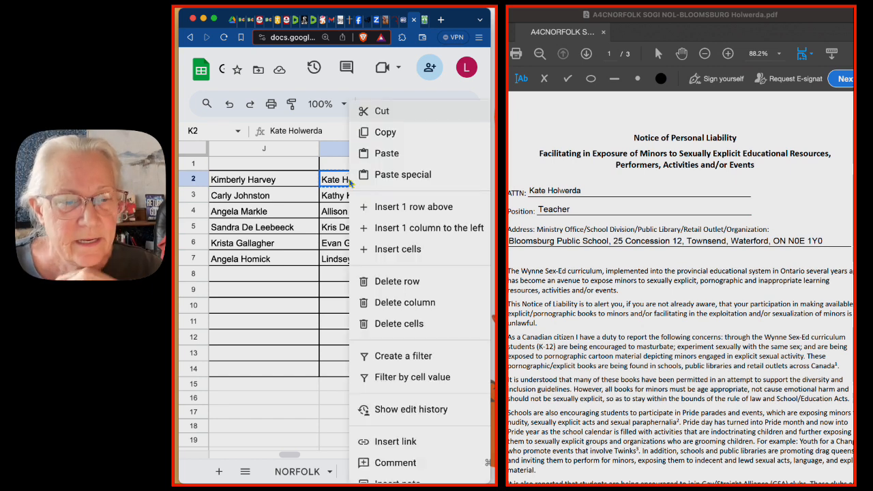
scroll(397, 447, down, 1)
click(397, 461)
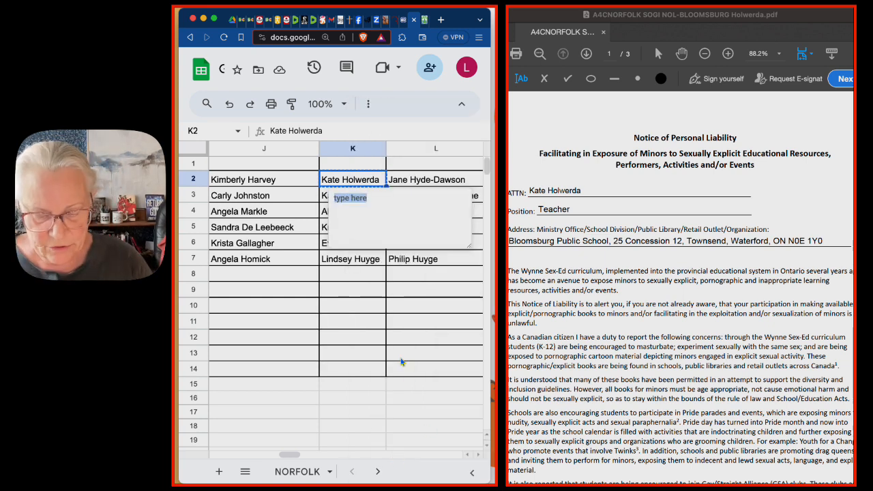
text(t)
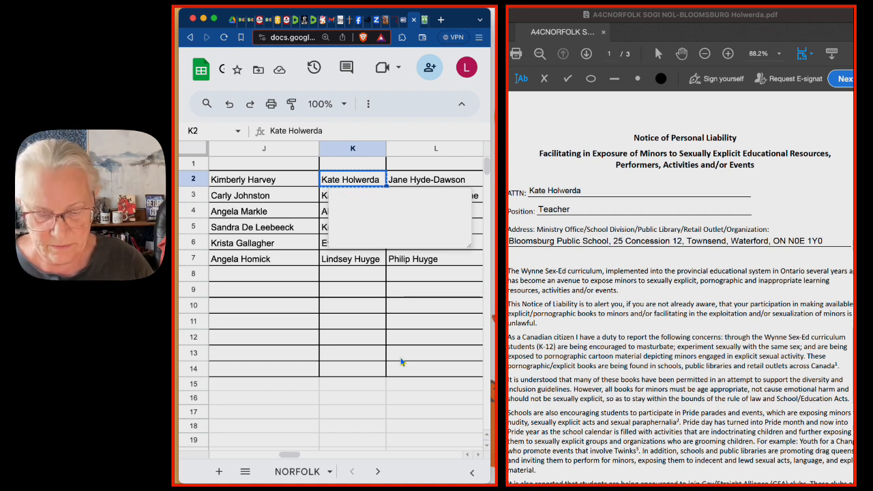
text(TEACHER)
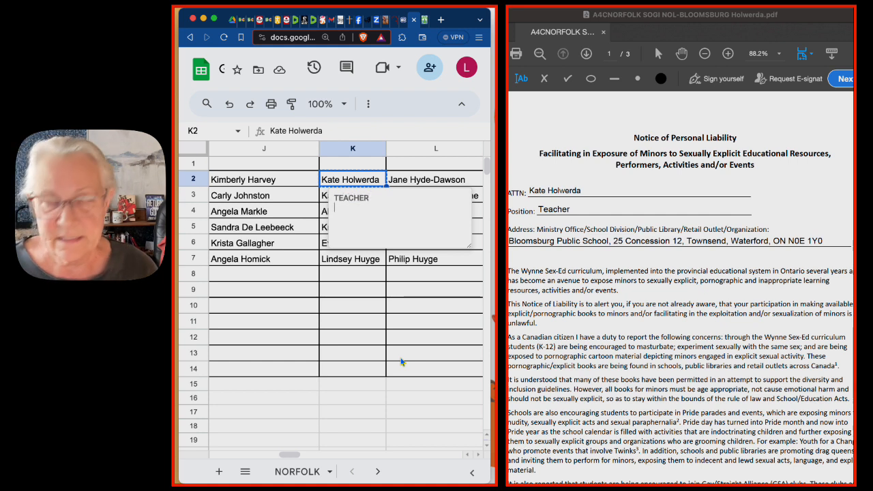
key(Escape)
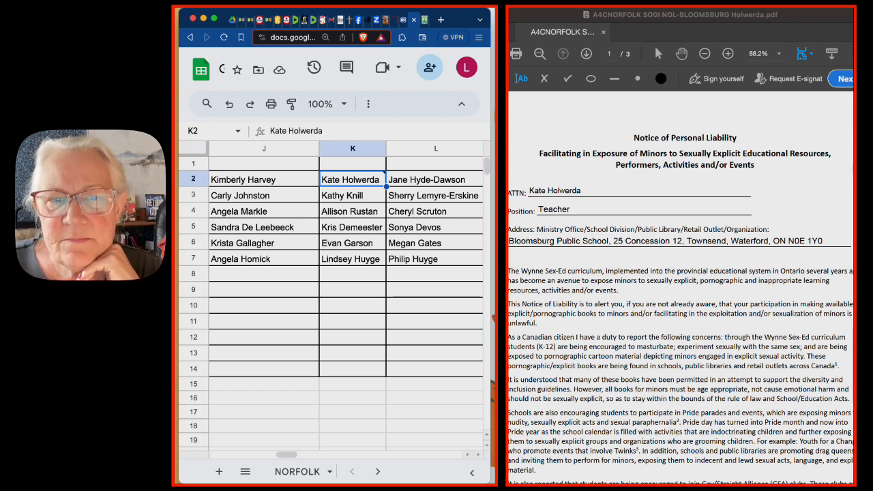
click(510, 239)
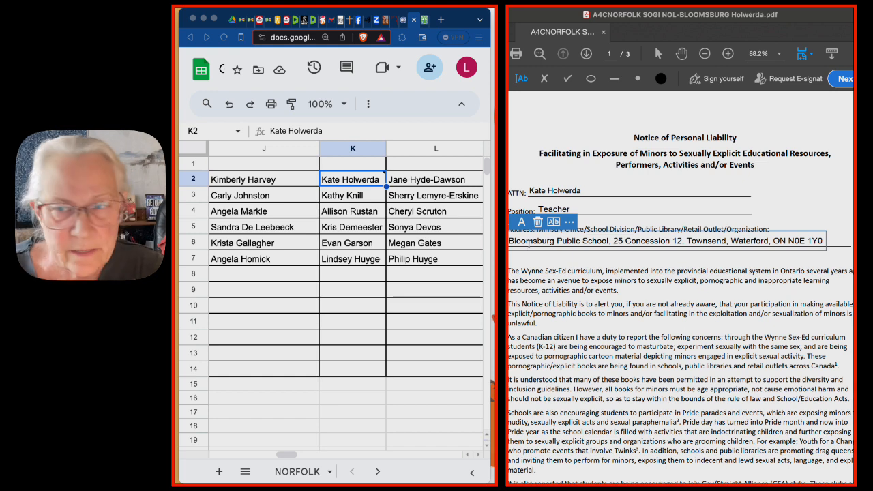
click(595, 277)
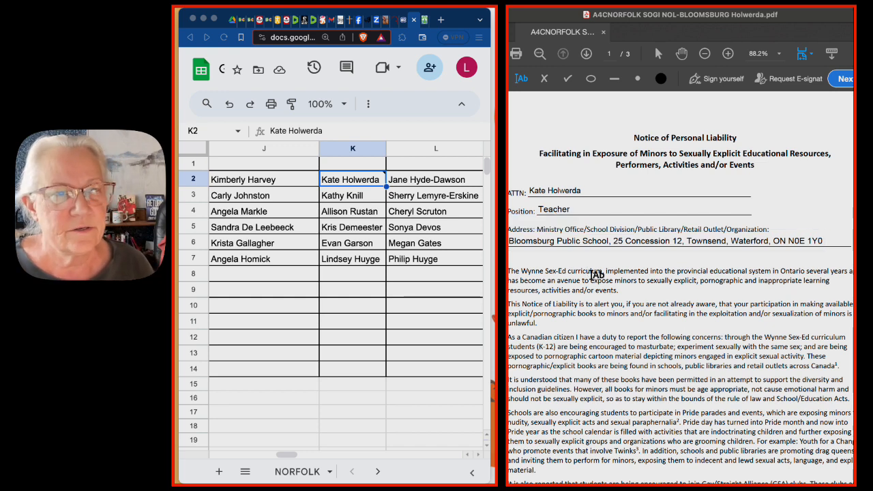
click(413, 182)
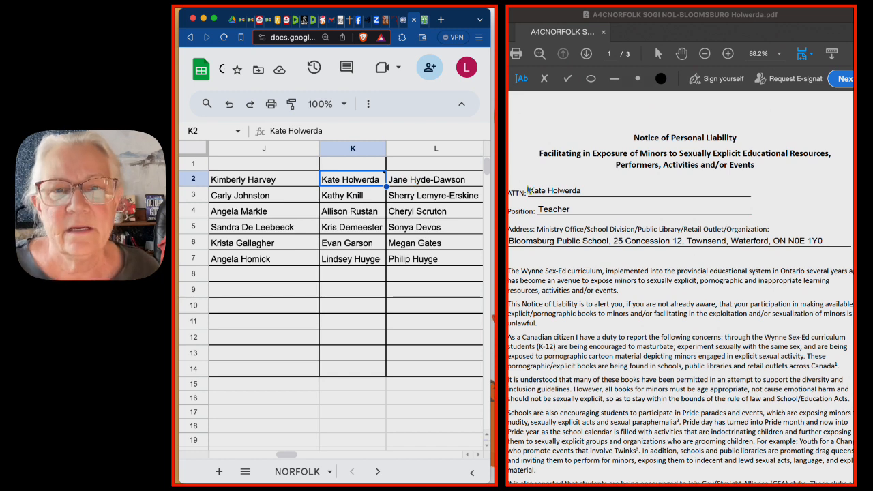
click(545, 190)
double_click(544, 189)
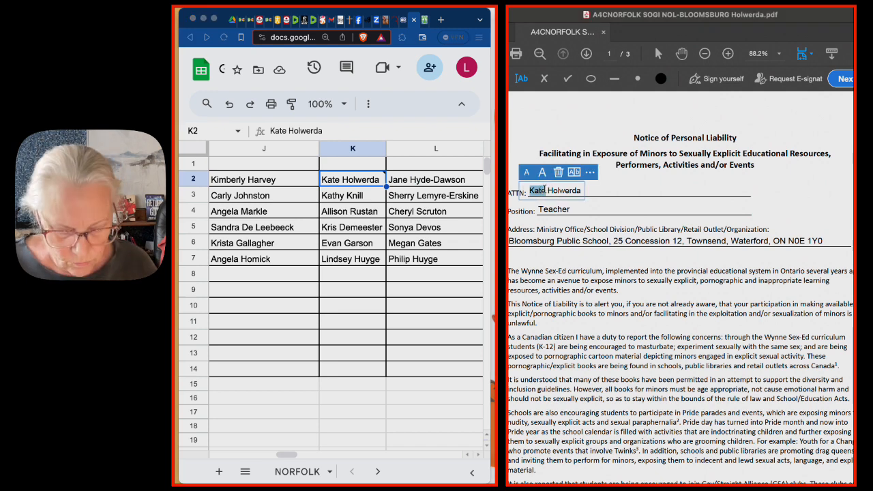
key(super+a)
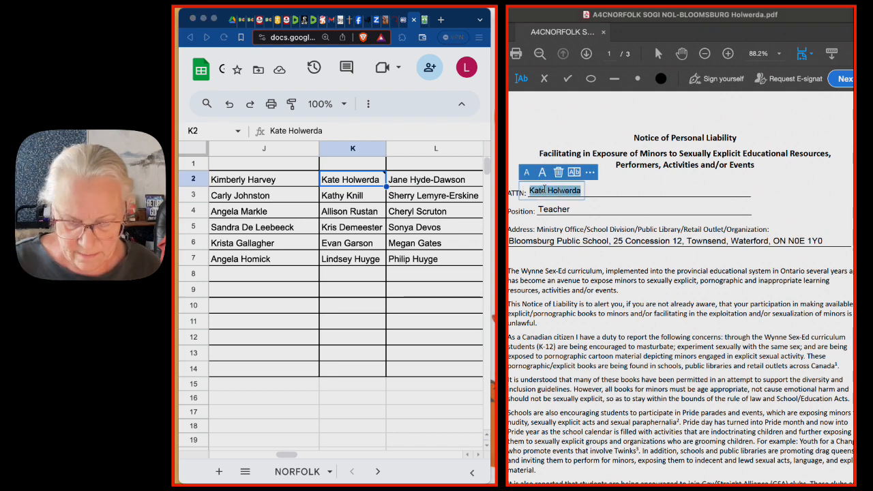
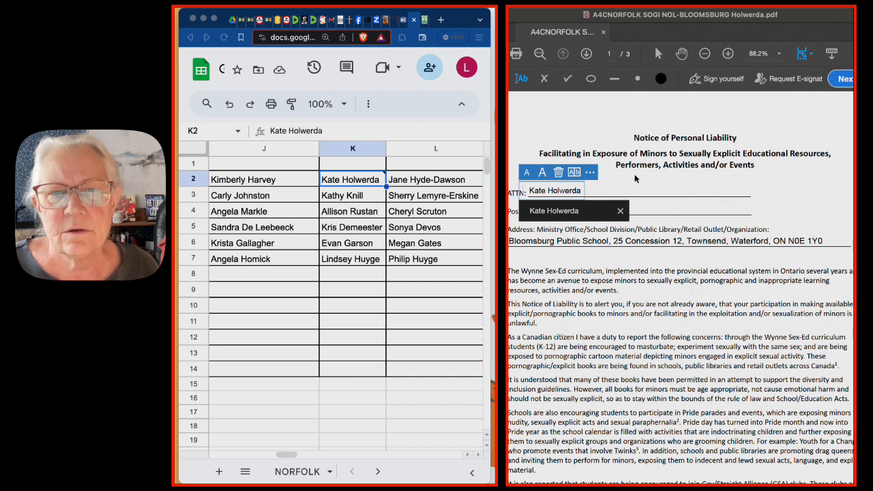
- Copy the next recipient's name from cell L2 and replace the ATTN name on the PDF notice with it
click(423, 181)
click(406, 184)
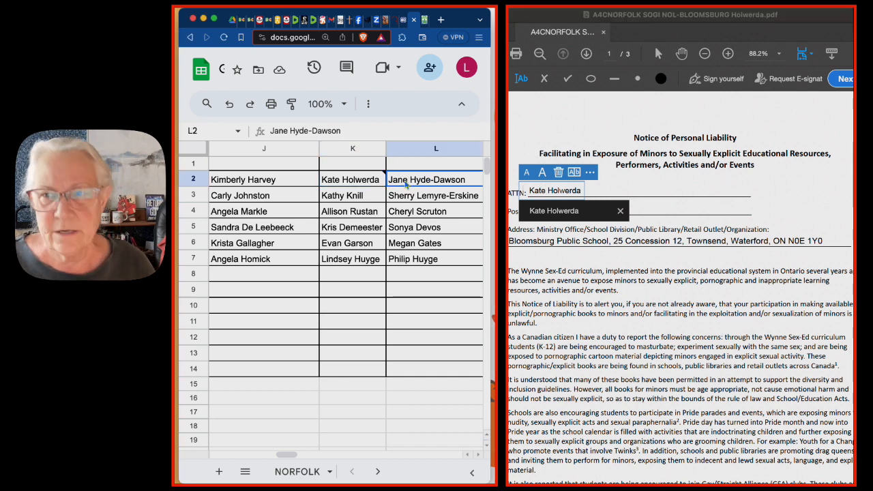
key(ctrl+c)
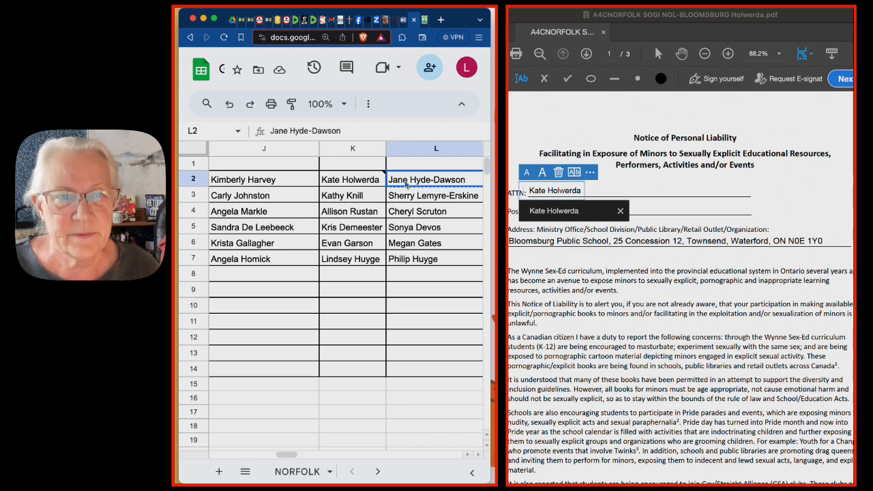
click(544, 190)
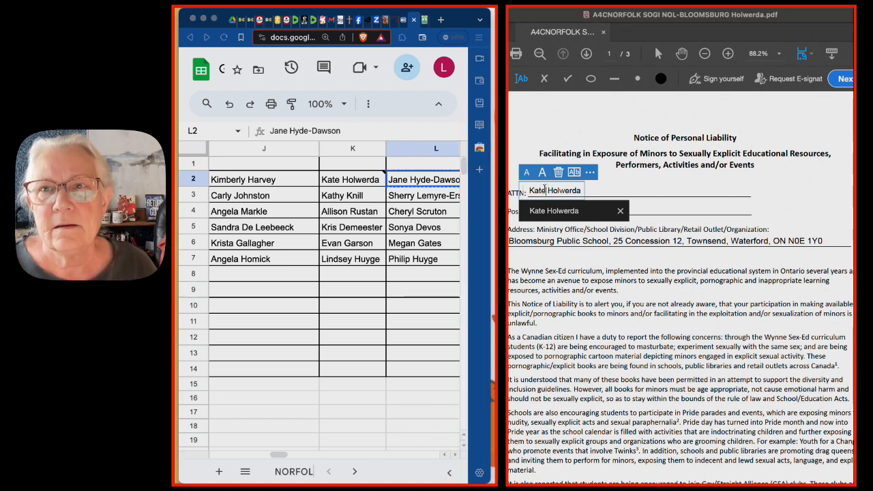
key(super+a)
key(super+v)
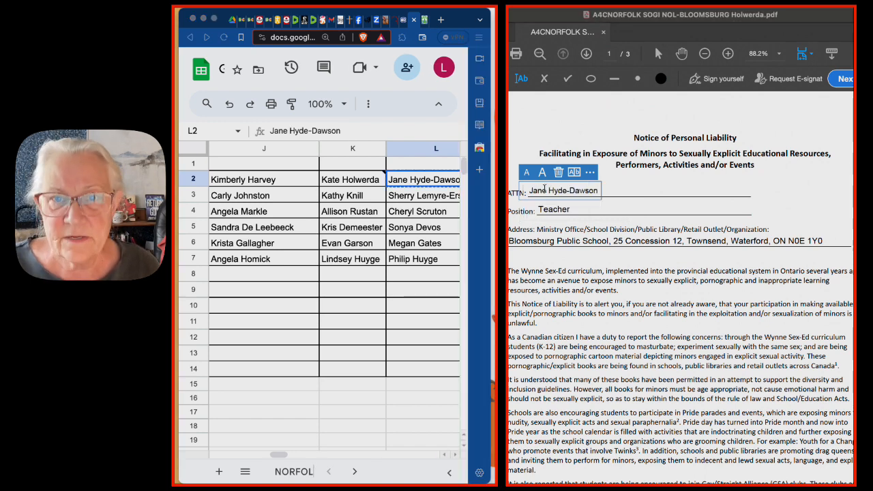
click(624, 191)
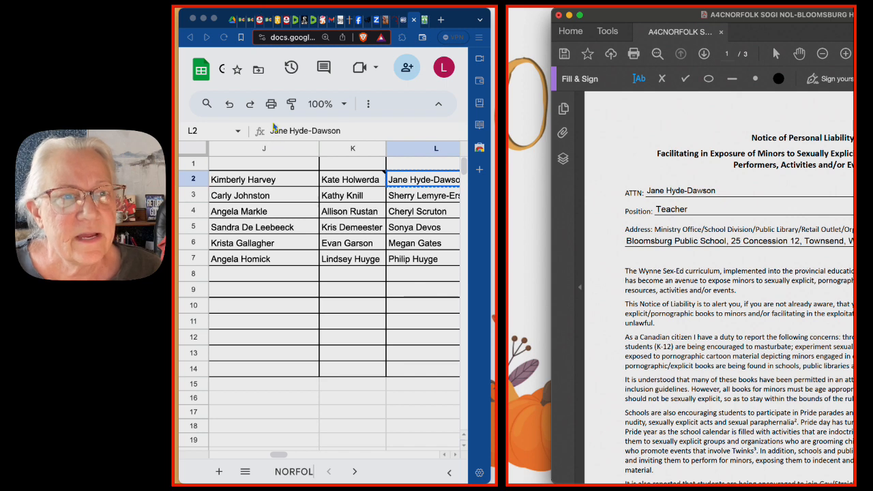
- Save the notice as a new PDF in the A4C NORFOLK-IMAC folder, ending the "A4CNORFOLK SOGI NOL-BLOOMSBURG" file name with the L2 recipient's surname
click(275, 127)
click(537, 197)
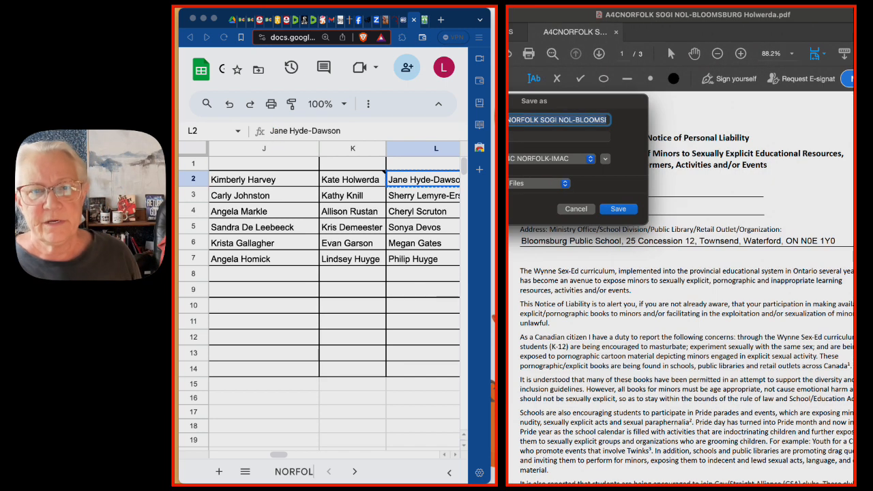
click(595, 120)
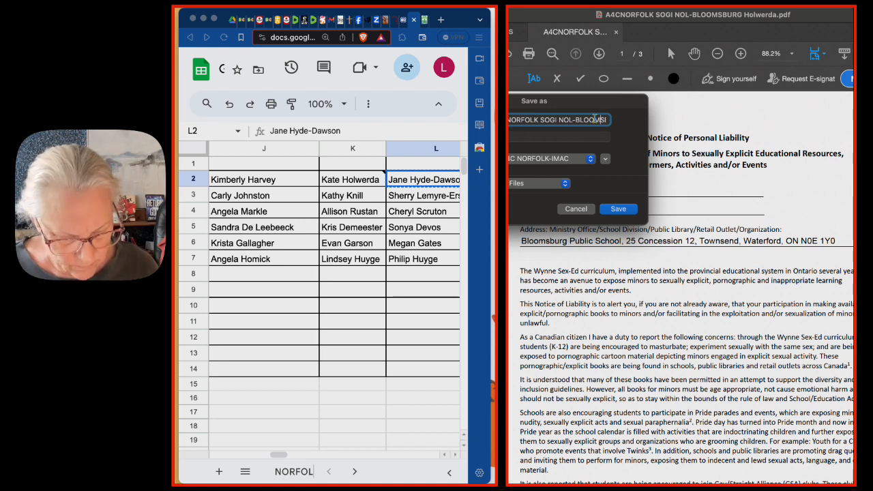
key(Down)
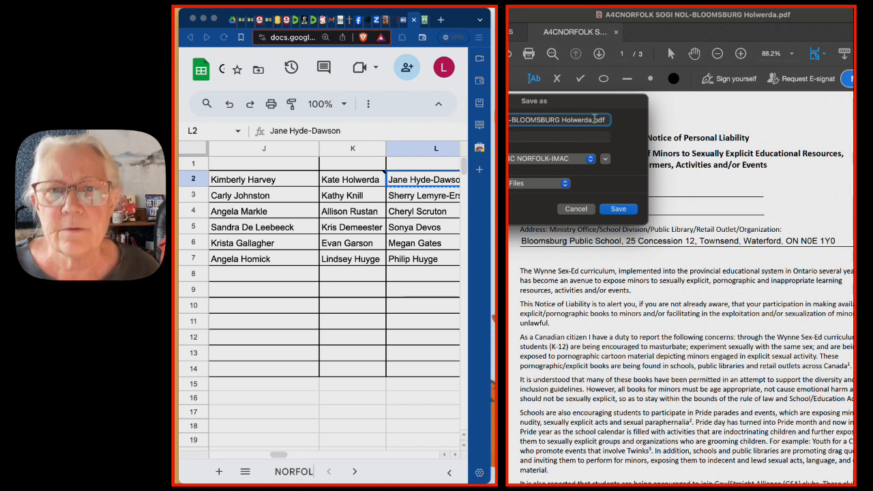
double_click(576, 120)
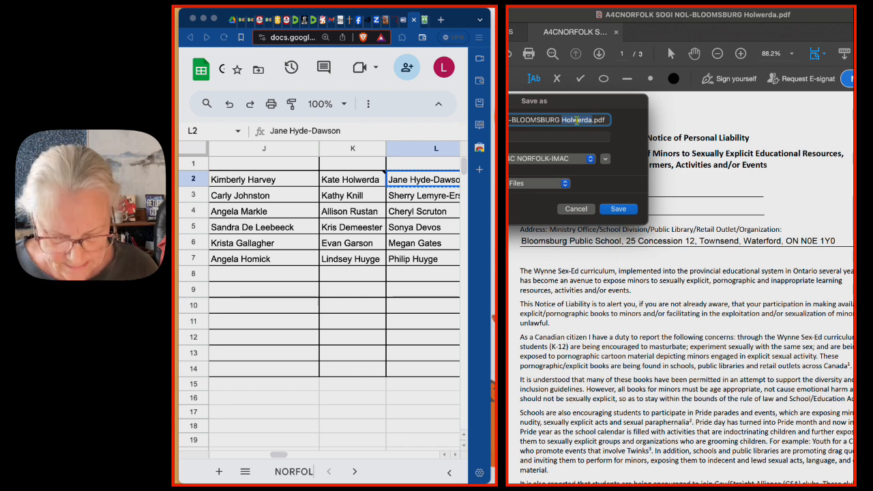
key(super+v)
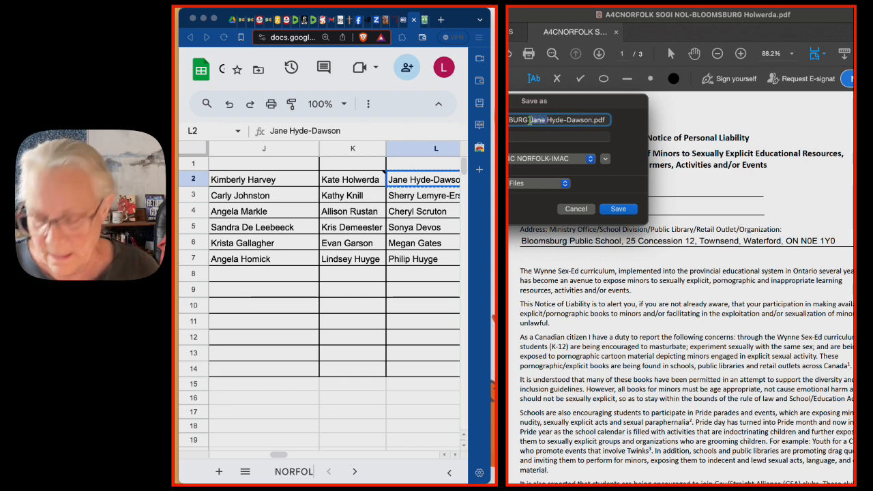
key(BackSpace)
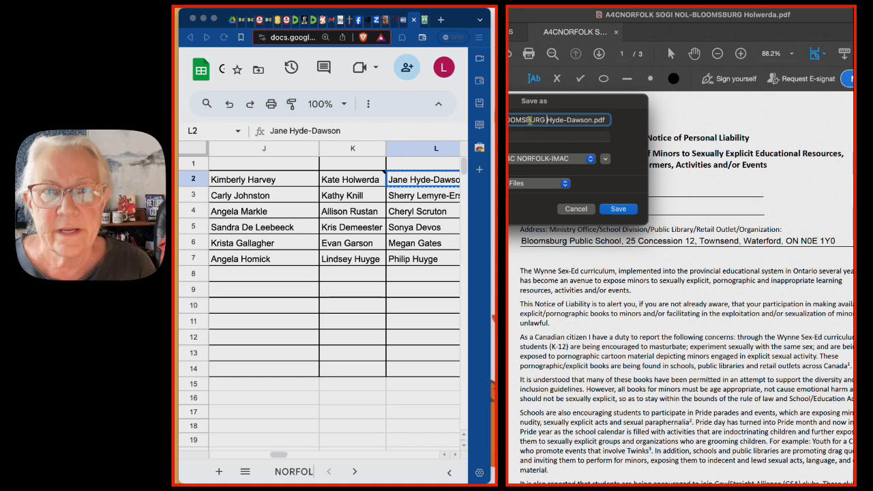
click(615, 213)
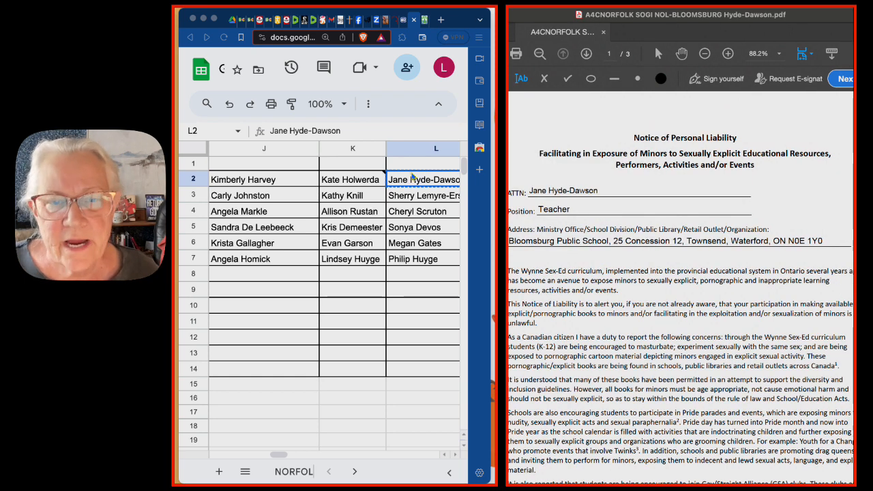
- Check the L2 recipient's role in the school's online staff list, set the notice's Position to "SCHOOL SECRETARY" and copy that text
click(423, 20)
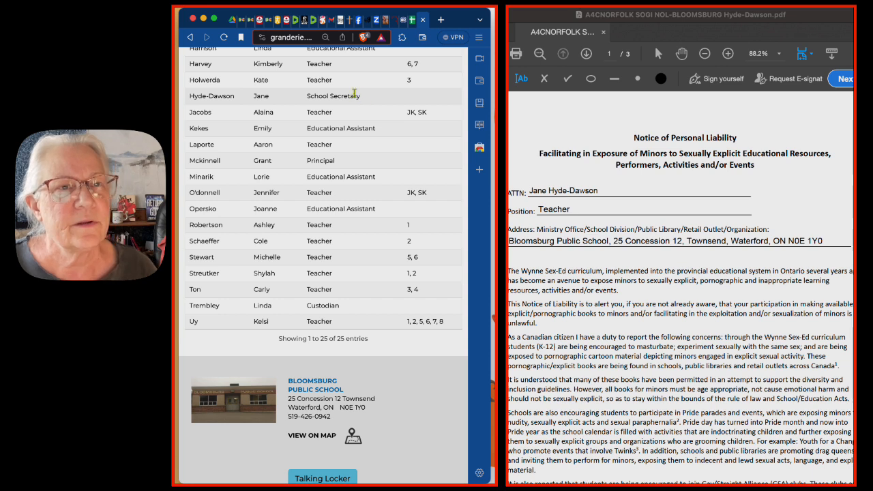
click(558, 212)
double_click(554, 208)
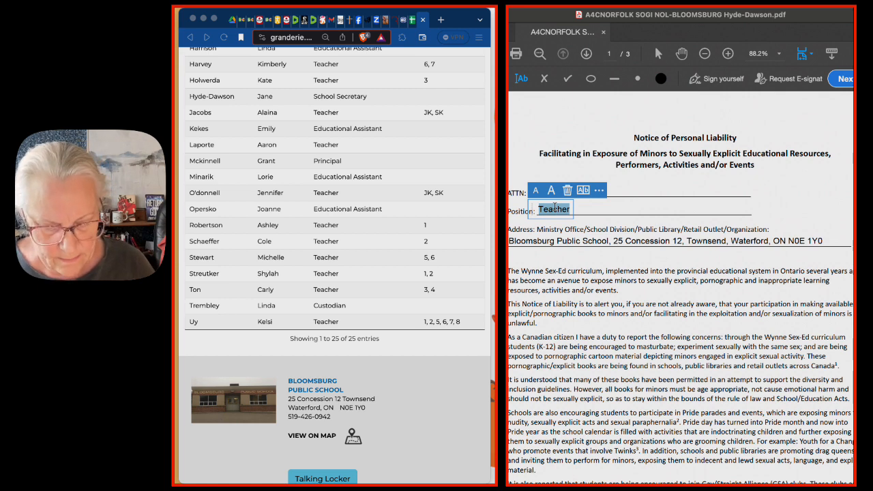
text(SEC)
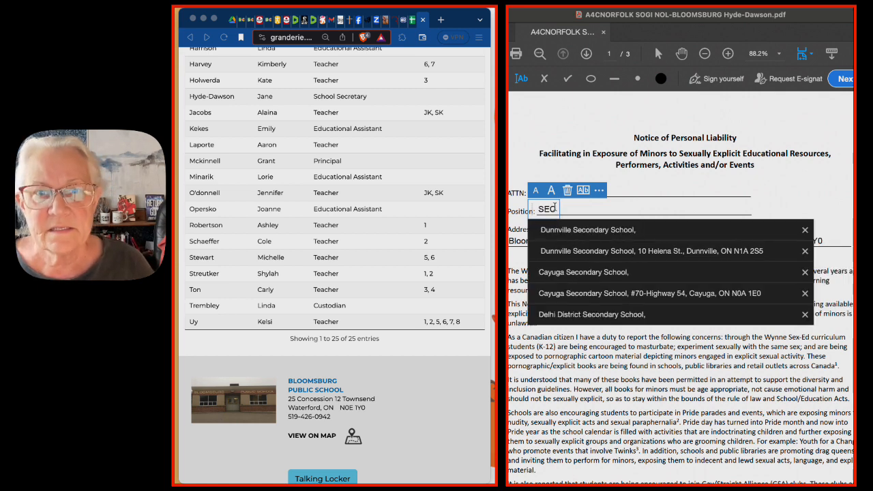
key(BackSpace)
key(BackSpace)
text(ecre)
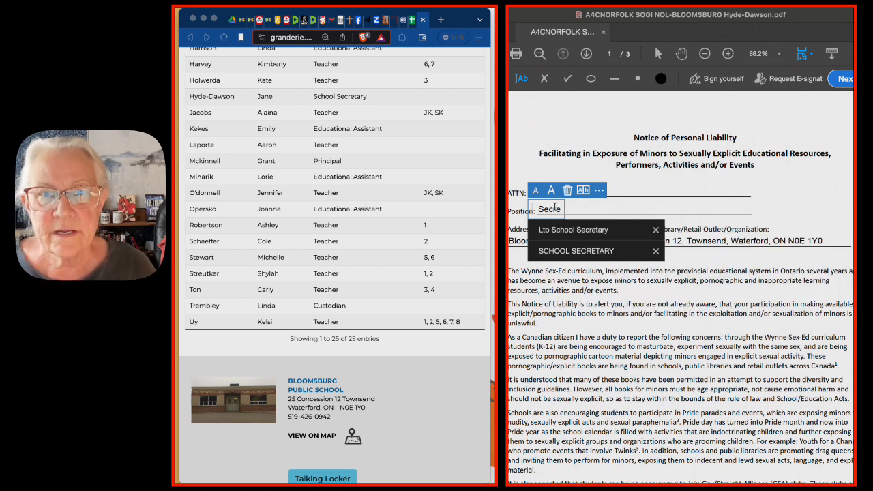
text(tar)
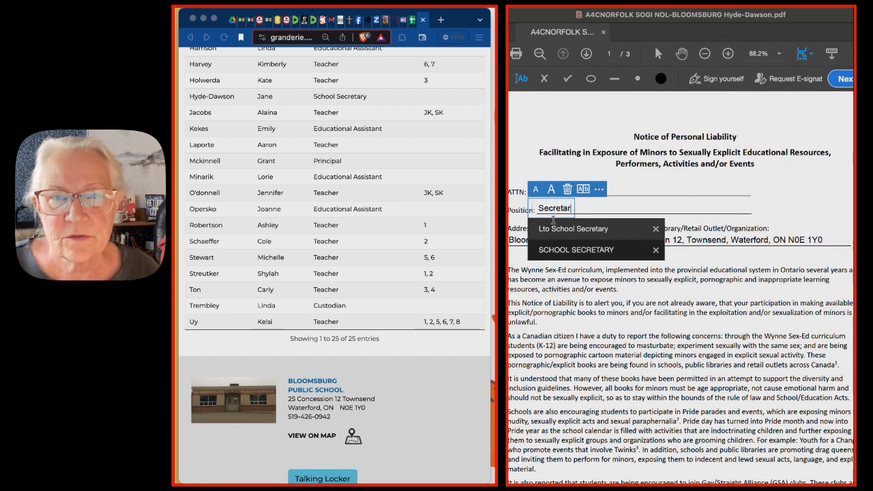
click(559, 251)
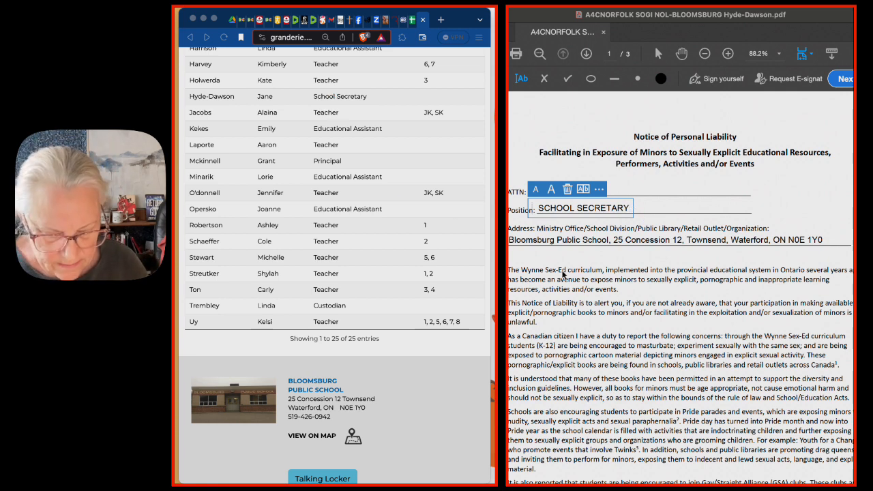
key(super+a)
key(super+c)
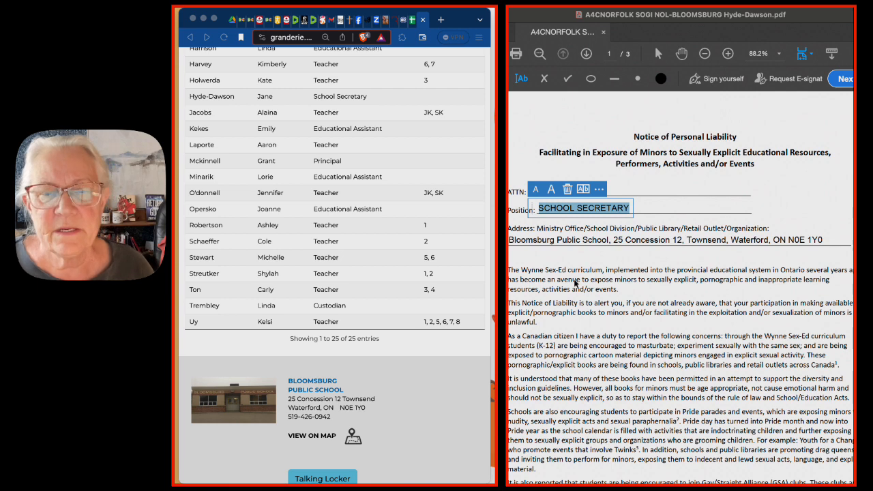
click(576, 281)
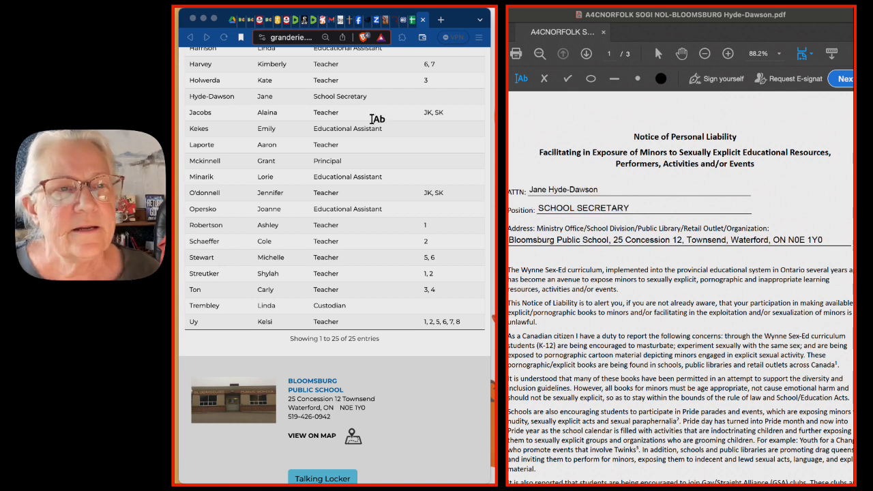
- Add a note reading "SCHOOL SECRETARY" to cell L2 of the NORFOLK sheet
click(412, 20)
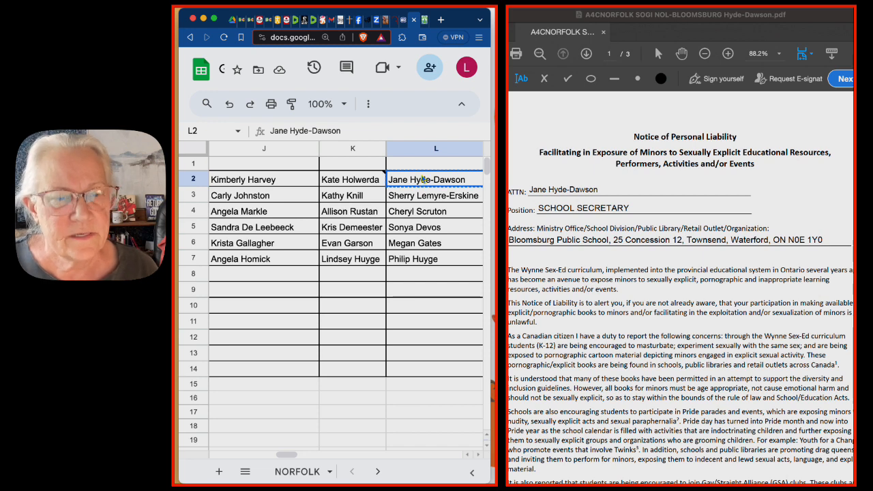
right_click(402, 180)
mouse_move(404, 179)
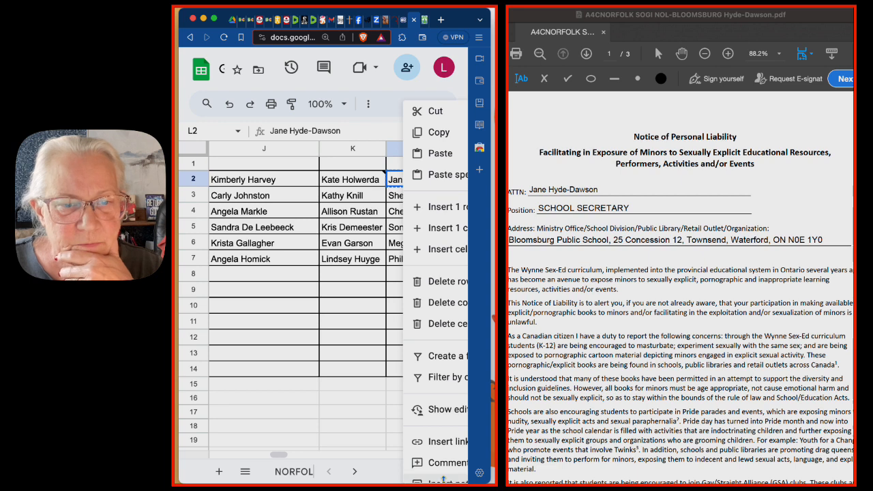
click(443, 481)
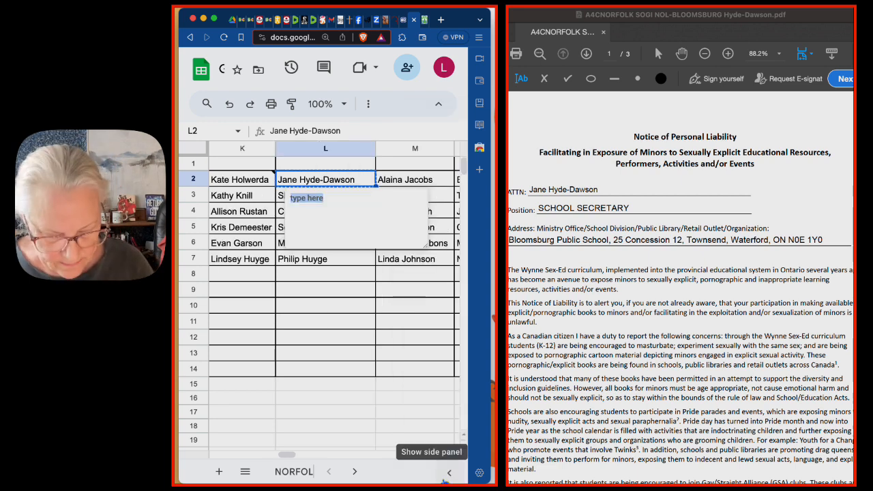
key(super+v)
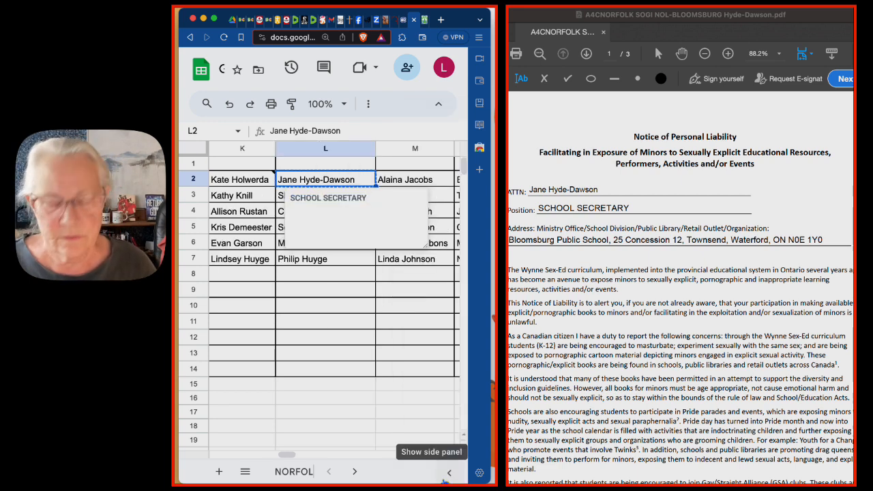
click(449, 472)
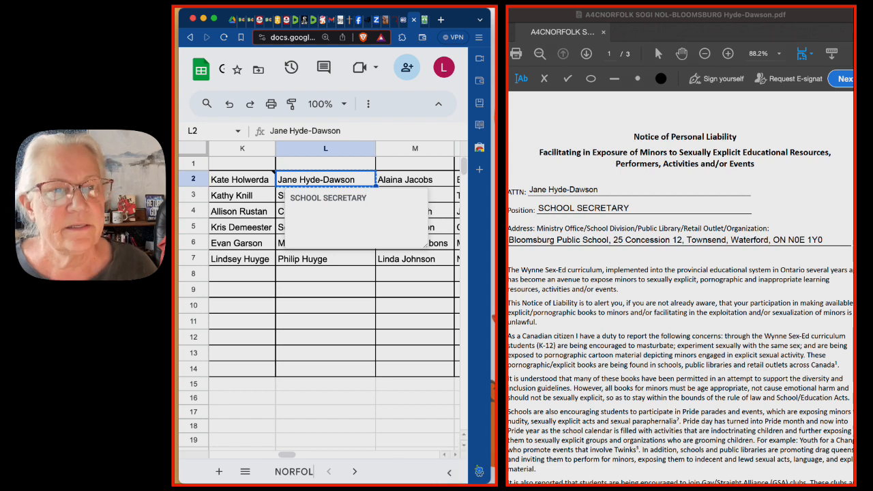
click(415, 426)
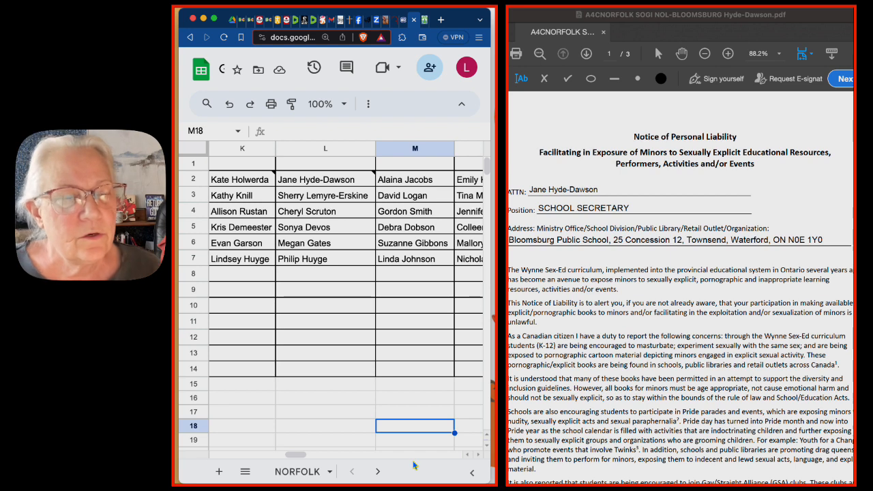
mouse_move(336, 178)
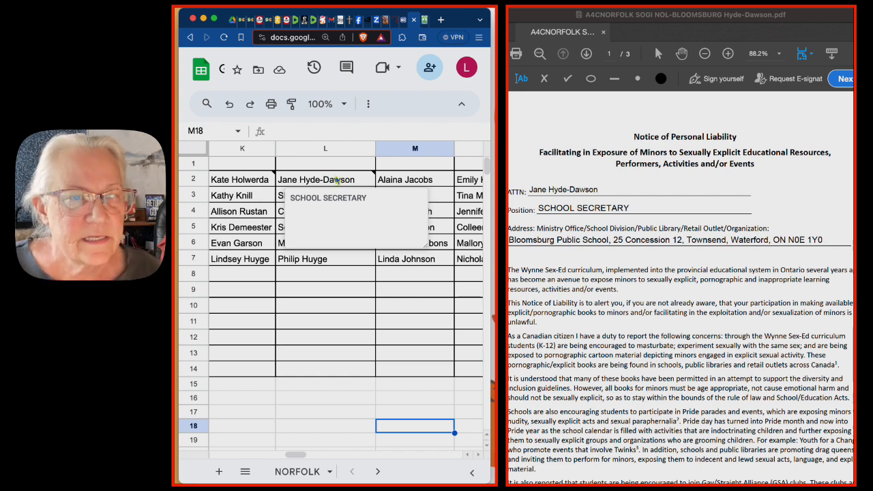
- Copy the next recipient's name from cell M2 and replace the ATTN name on the PDF notice with it
click(401, 181)
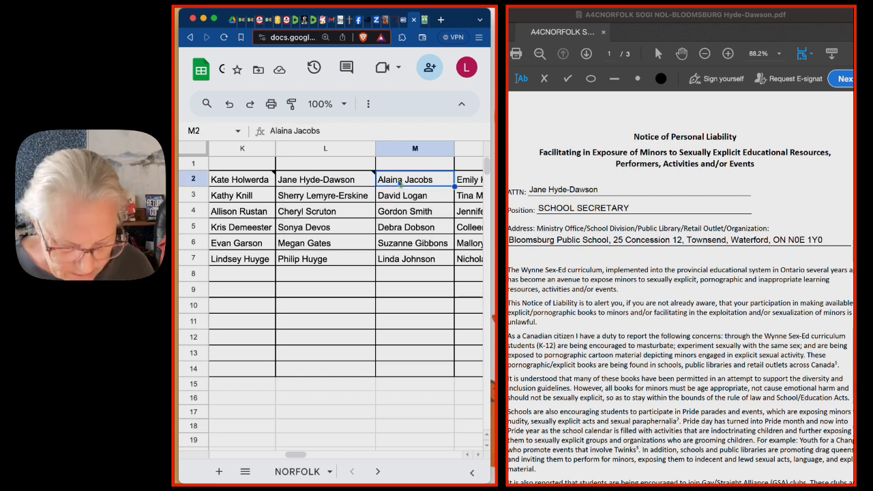
key(ctrl+c)
scroll(400, 182, right, 5)
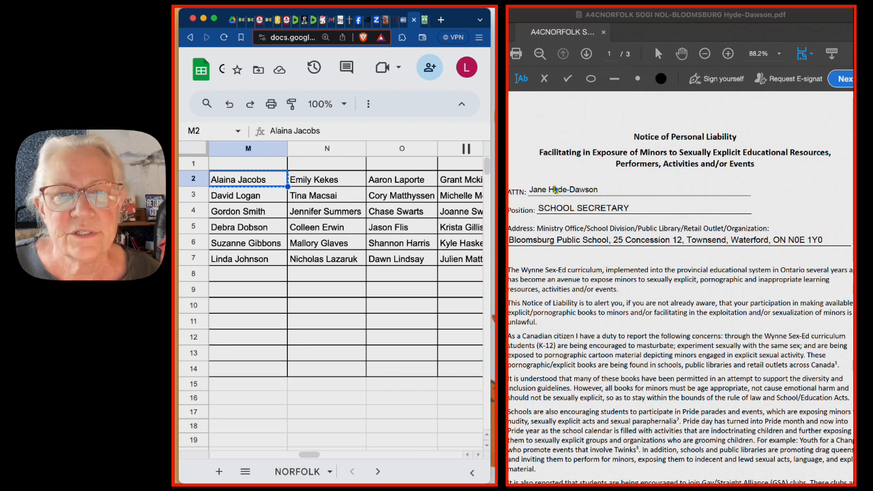
click(555, 193)
double_click(555, 193)
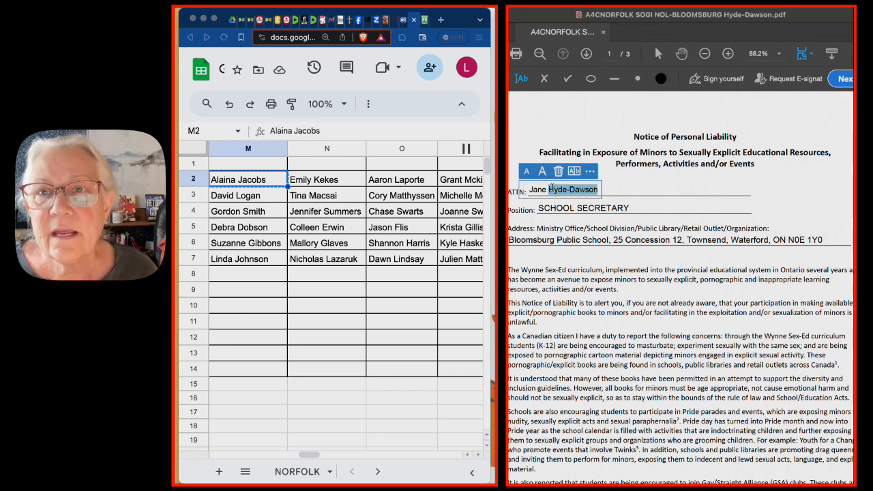
triple_click(551, 189)
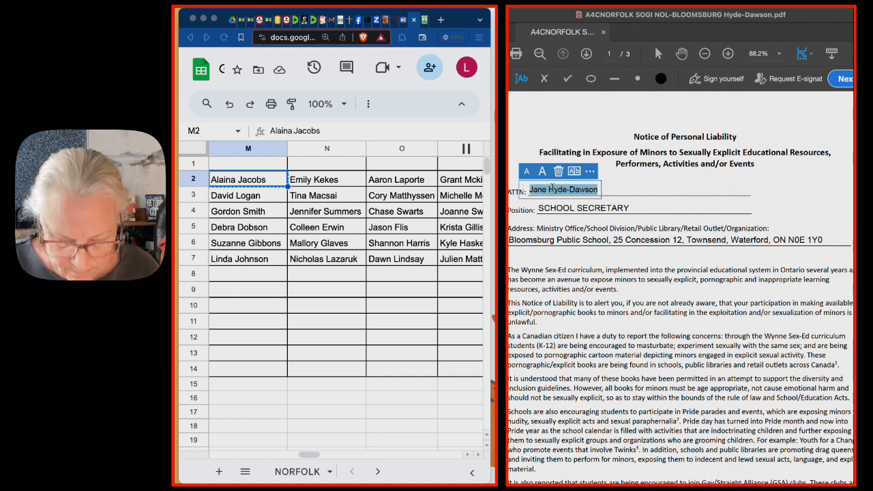
key(ctrl+v)
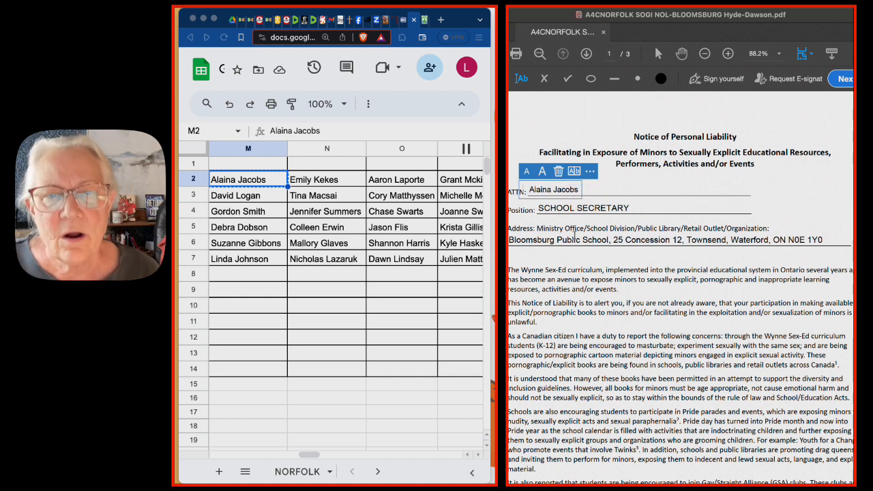
click(576, 230)
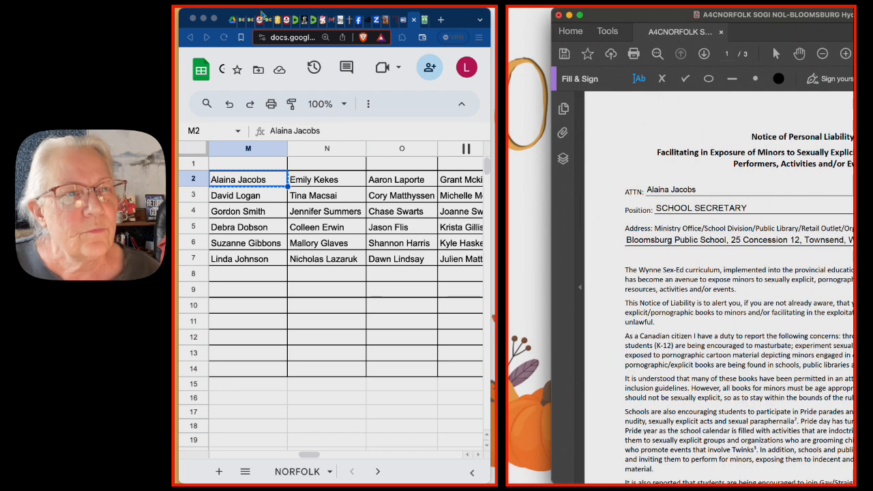
- Save the notice as a new PDF in the A4C NORFOLK-IMAC folder, ending the "A4CNORFOLK SOGI NOL-BLOOMSBURG" file name with the M2 recipient's surname
click(274, 120)
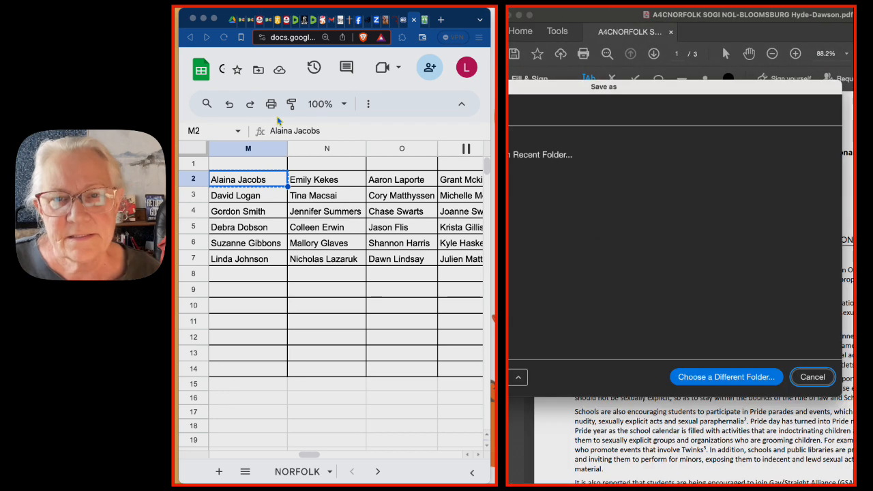
click(596, 196)
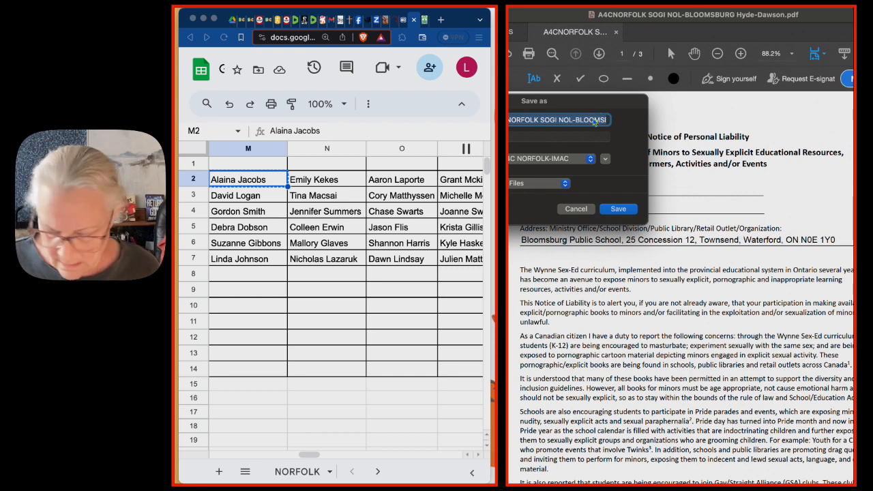
key(Right)
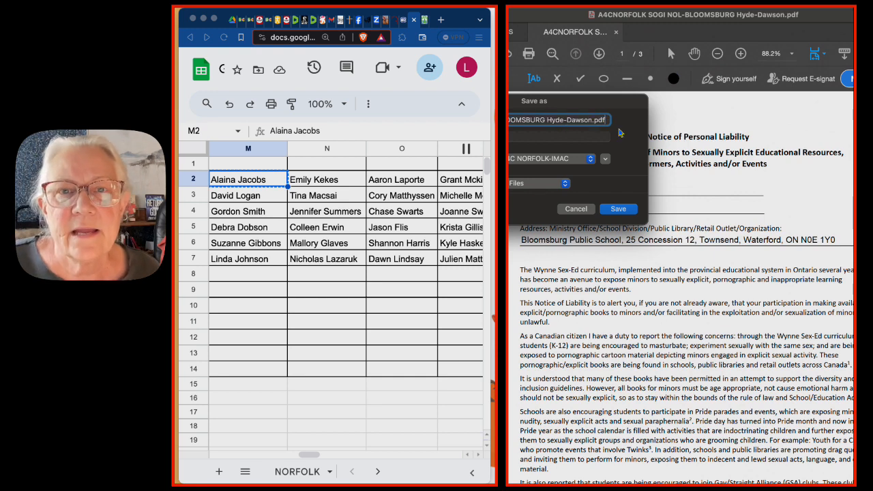
double_click(556, 120)
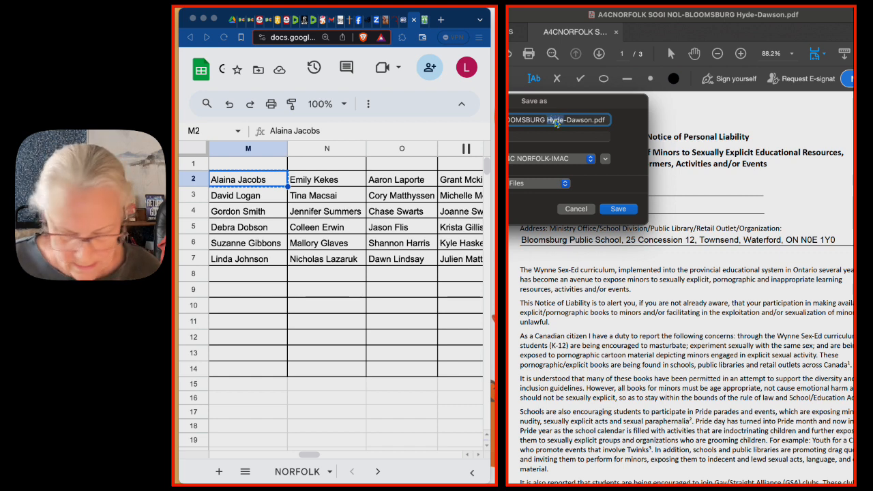
key(shift+Right)
key(shift+Right)
key(shift+Right)
key(shift+Right)
key(shift+Right)
key(shift+Right)
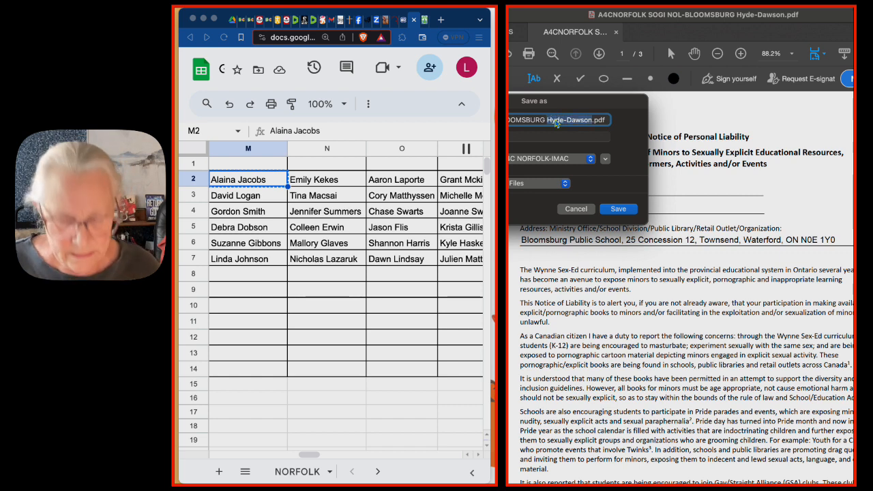
key(super+v)
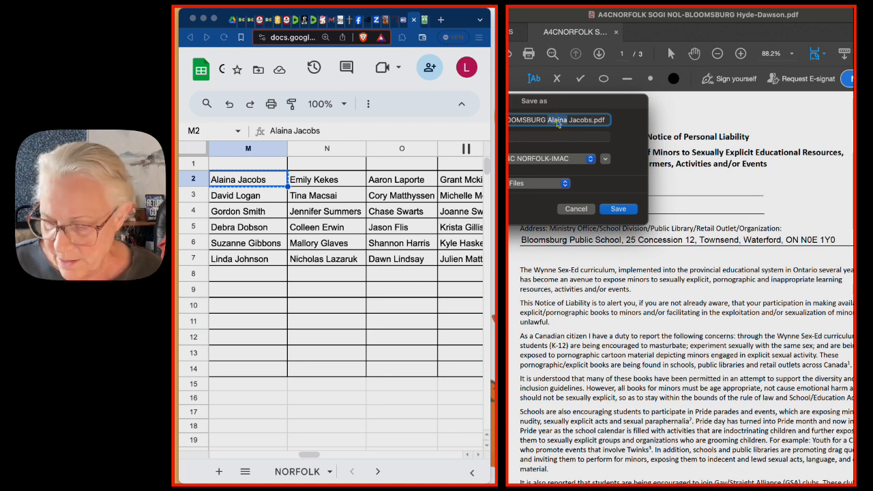
key(BackSpace)
key(BackSpace)
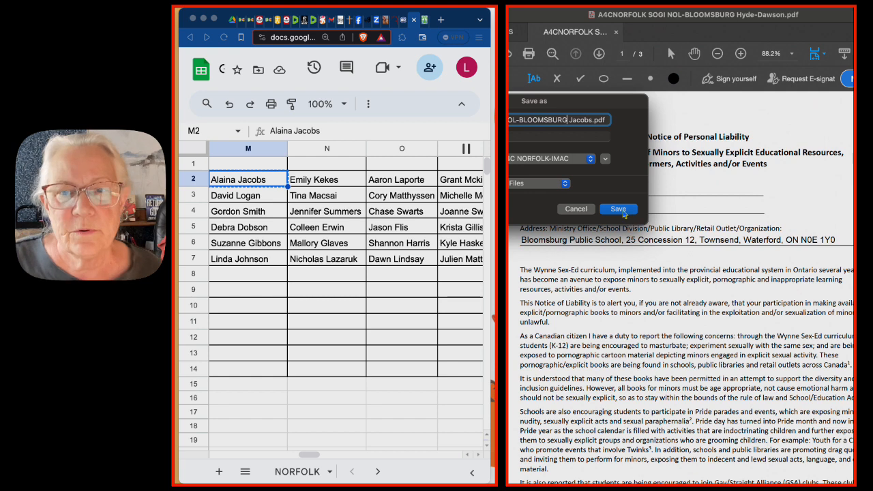
click(619, 210)
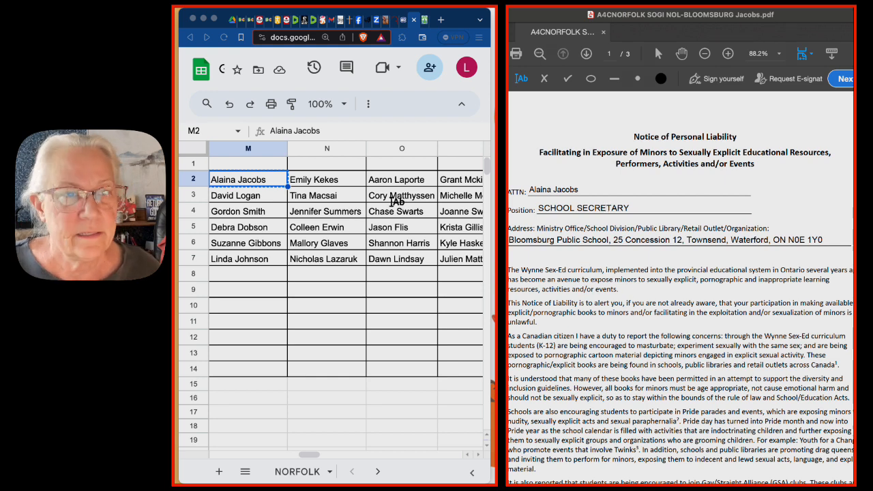
- Check the M2 recipient's role in the school's online staff list and add a note reading "TEACHER" to cell M2 of the NORFOLK sheet
click(425, 24)
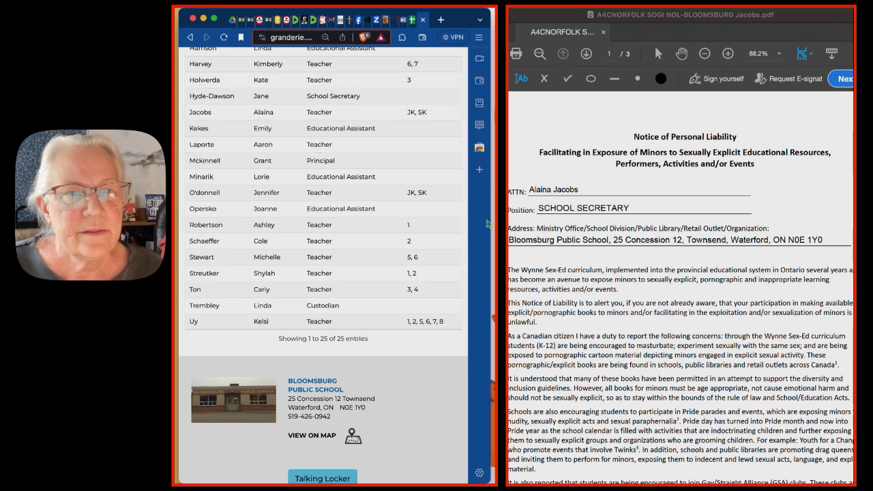
click(414, 22)
right_click(254, 182)
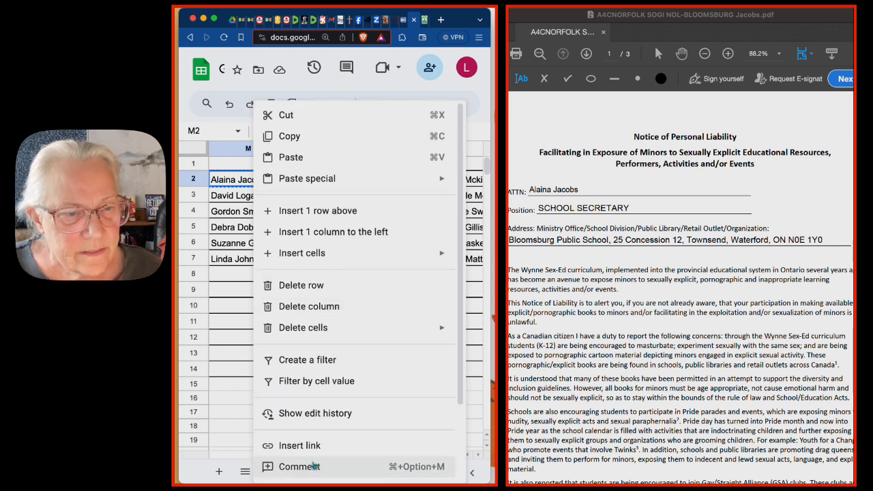
click(301, 464)
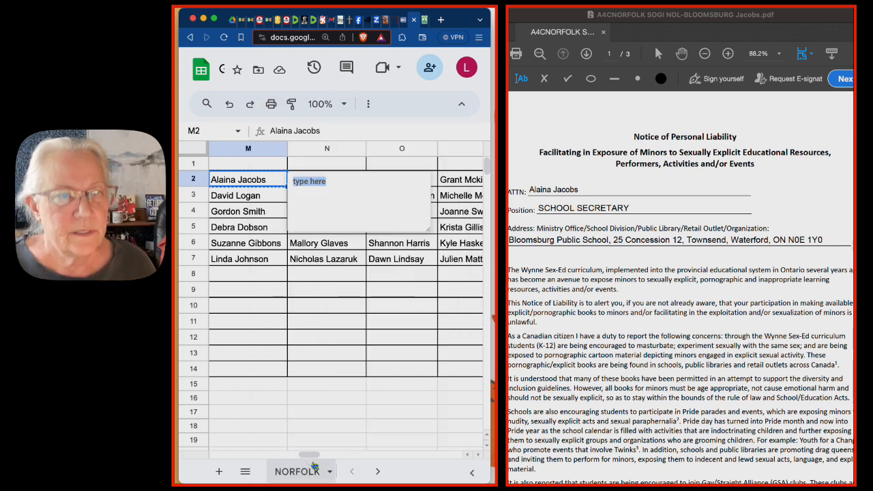
text(mai)
key(BackSpace)
key(BackSpace)
key(BackSpace)
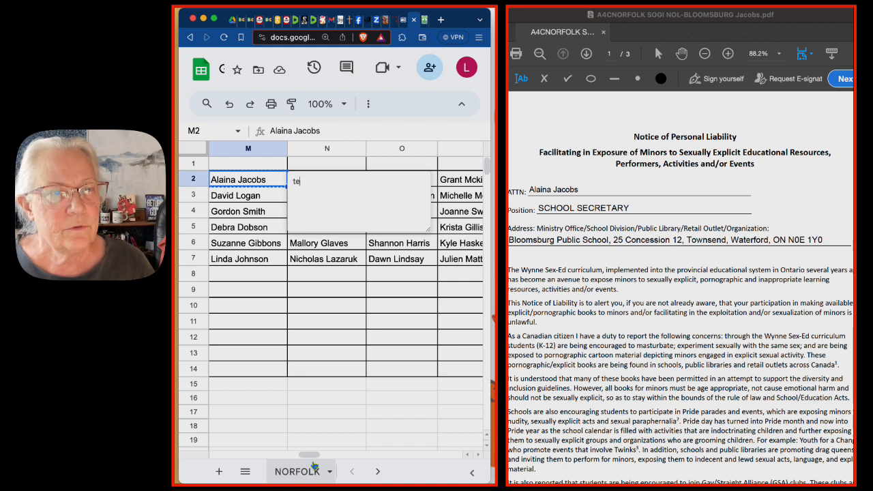
text(TEA)
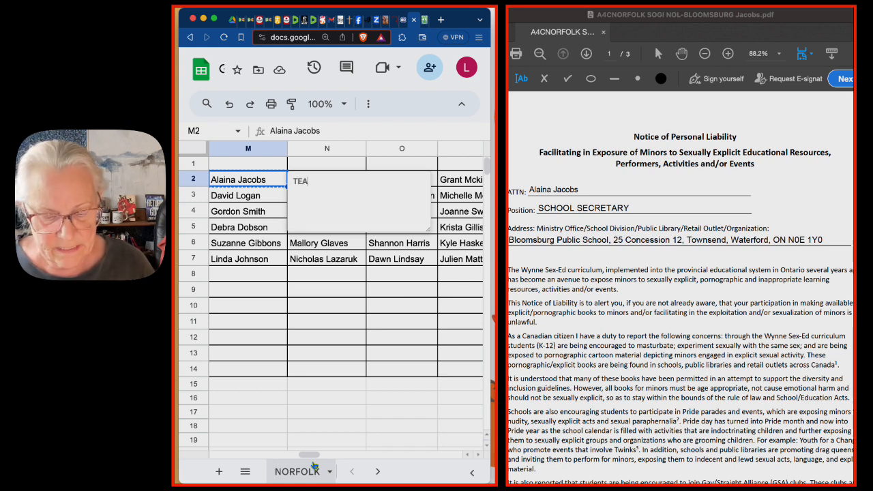
text(CHER)
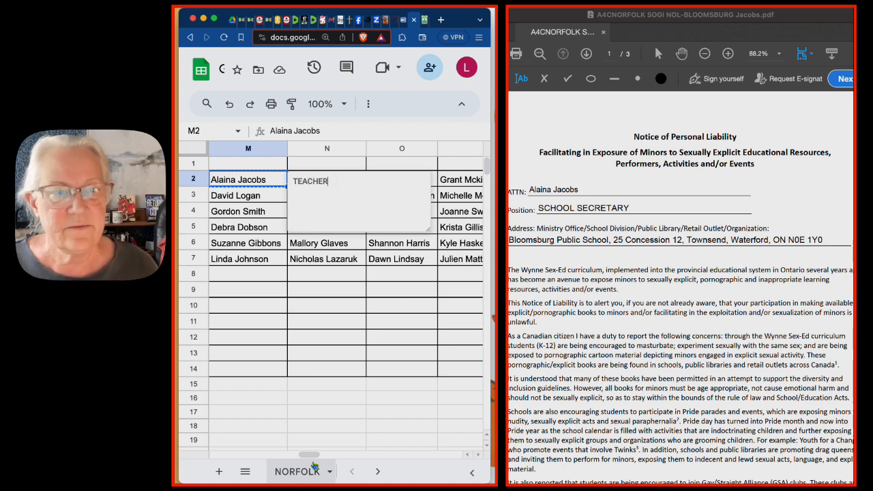
click(513, 473)
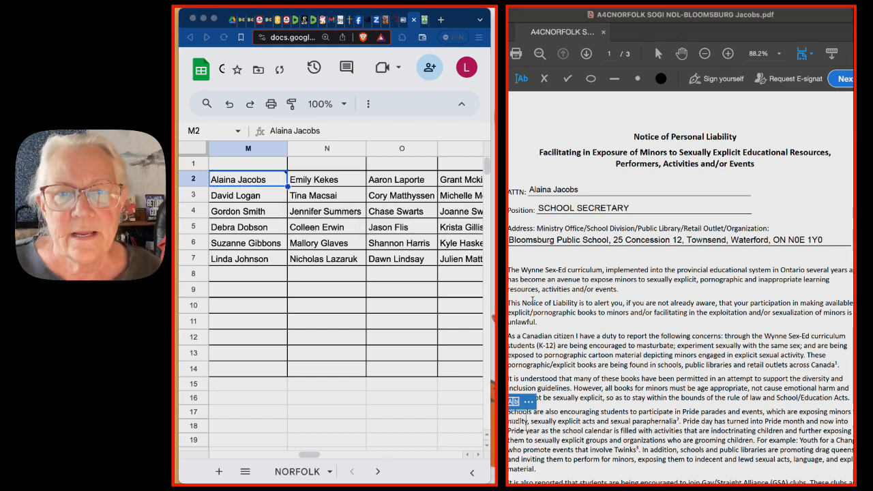
- Replace the Position text on the PDF notice with the suggested entry "Teacher"
double_click(554, 208)
triple_click(554, 207)
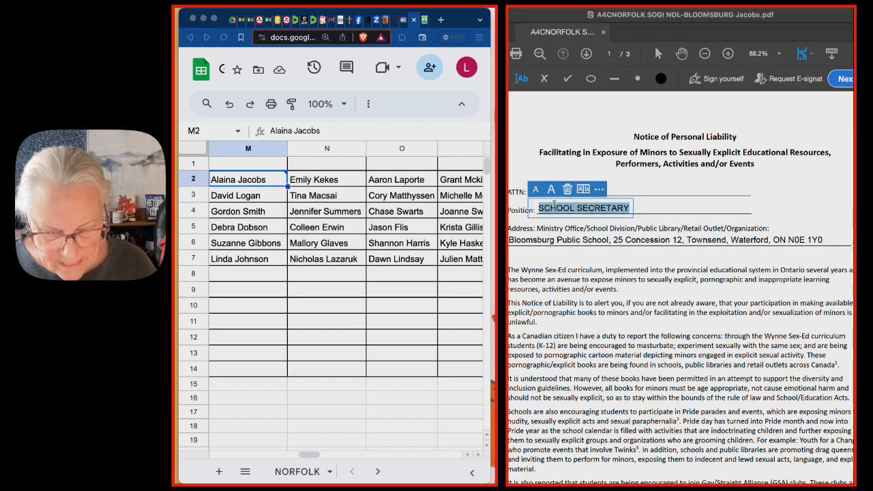
text(TE)
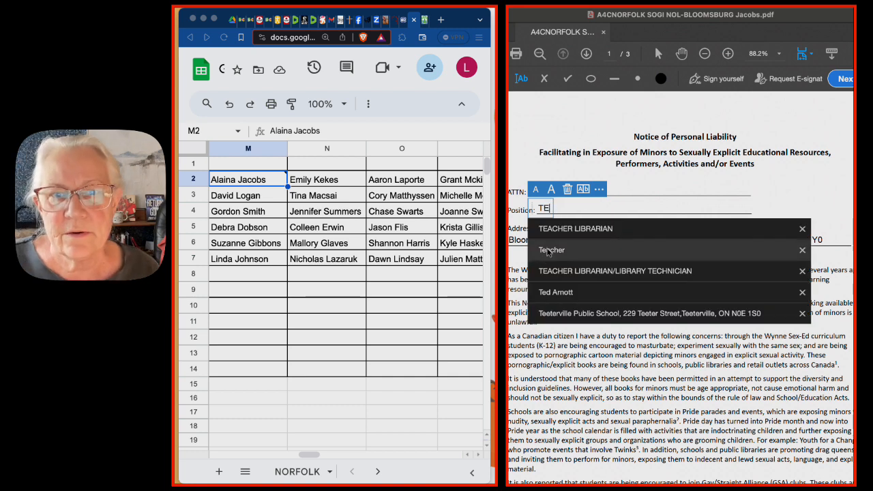
click(546, 251)
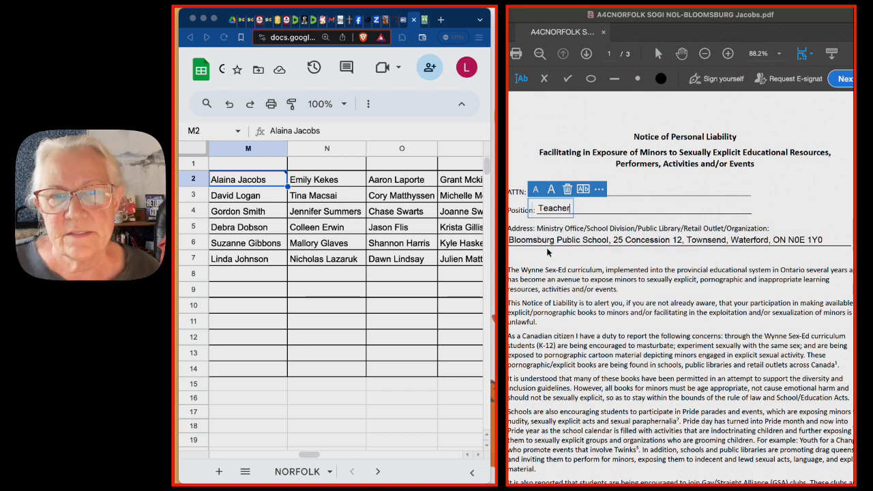
click(581, 298)
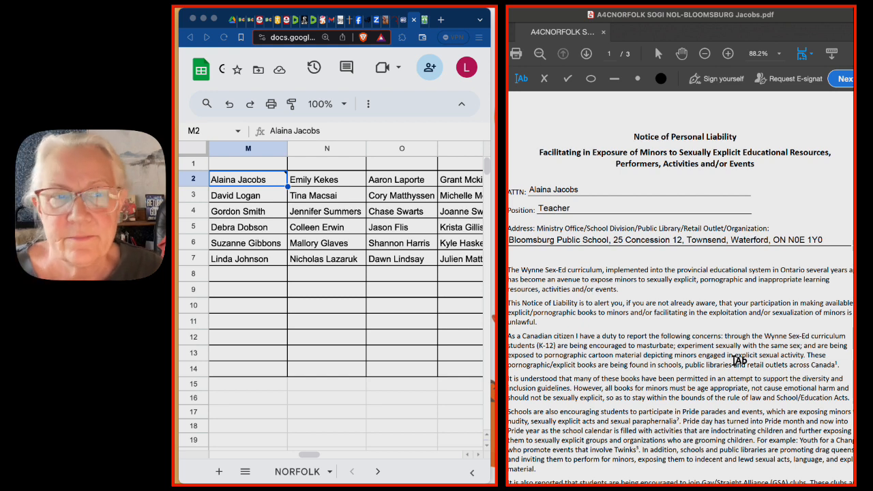
- Copy the next recipient's name from cell N2 and replace the ATTN name on the PDF notice with it
click(320, 181)
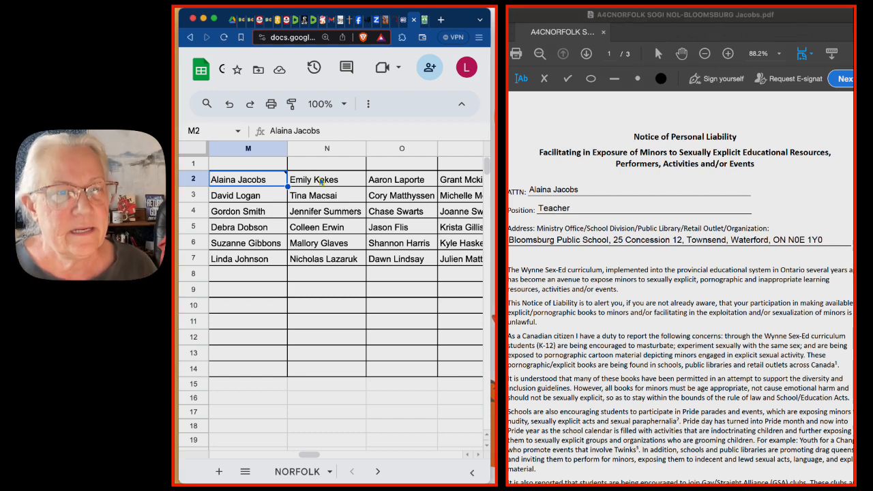
click(320, 181)
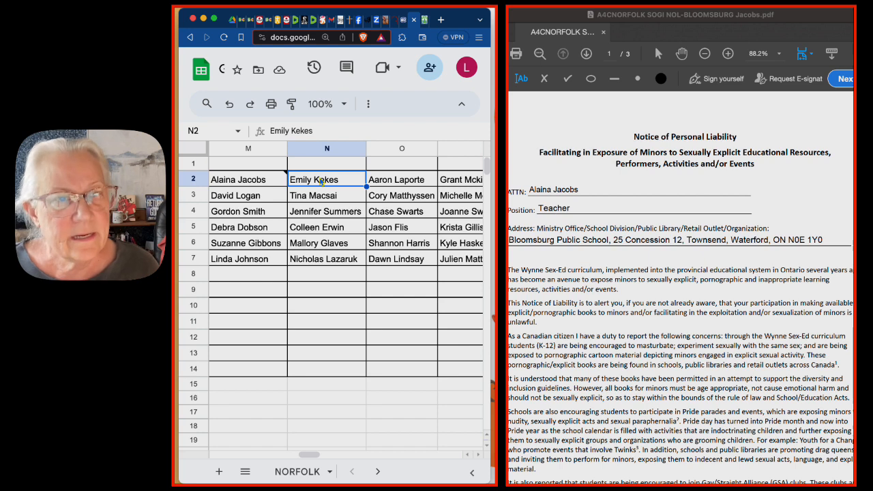
key(super+c)
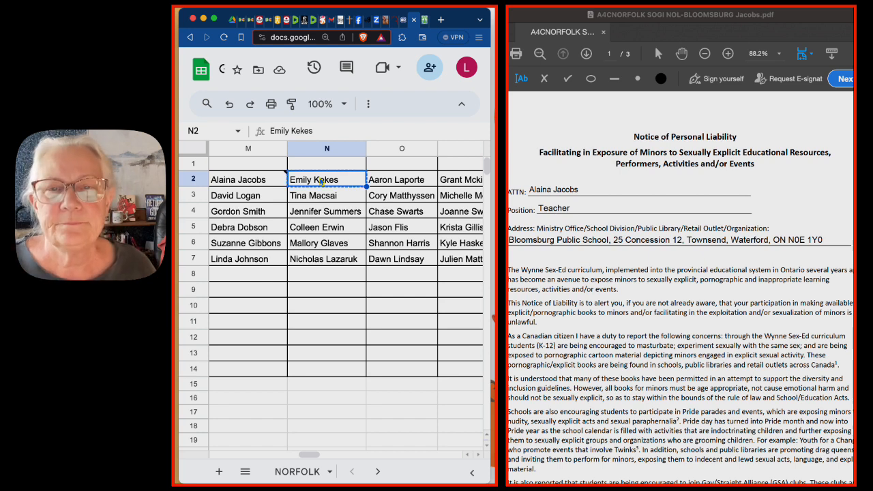
click(541, 193)
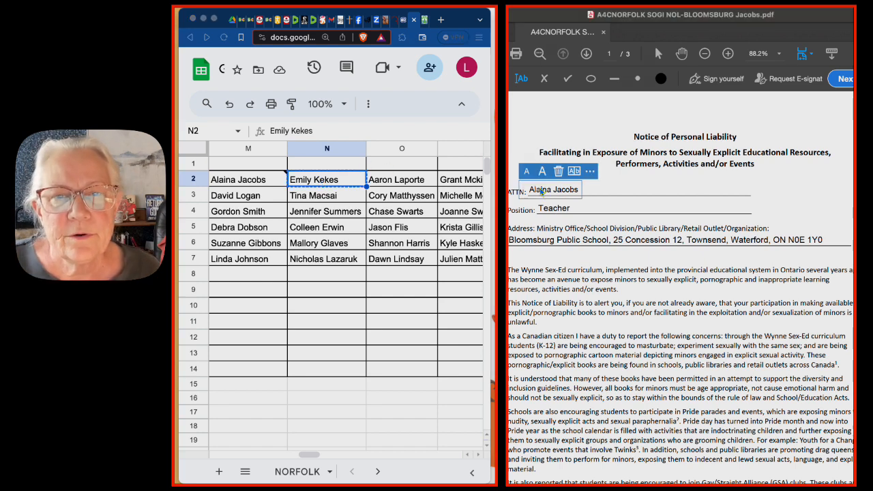
double_click(541, 190)
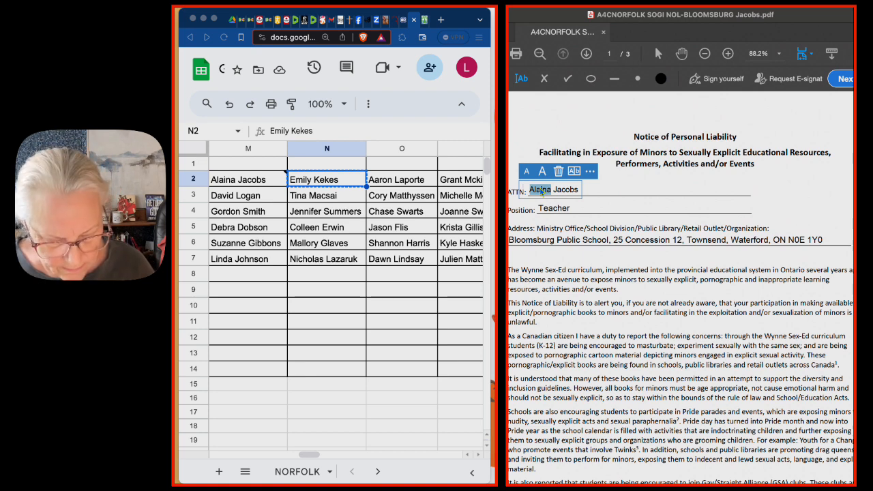
key(super+a)
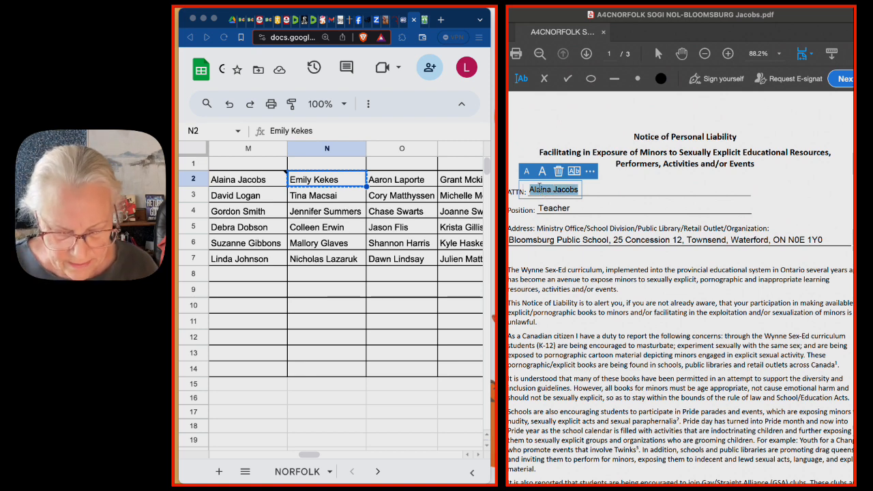
key(super+v)
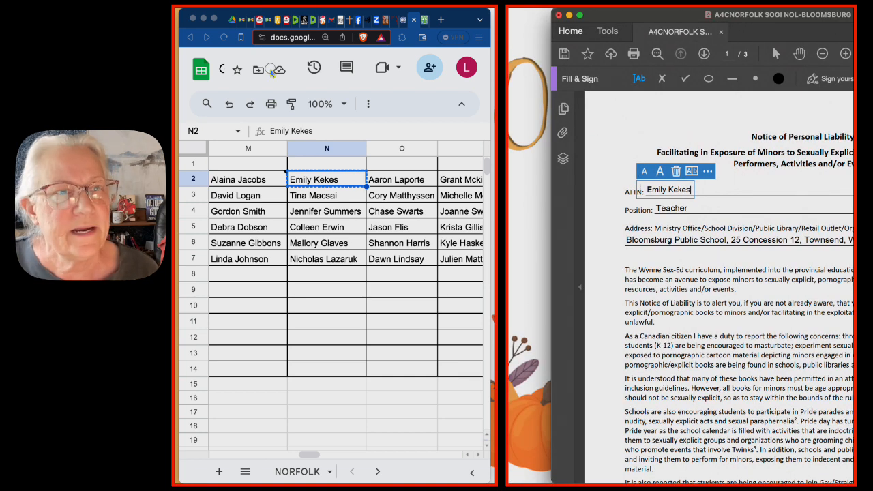
- Save the notice as a new PDF in the A4C NORFOLK-IMAC folder, ending the "A4CNORFOLK SOGI NOL-BLOOMSBURG" file name with the N2 recipient's surname
key(super+shift+s)
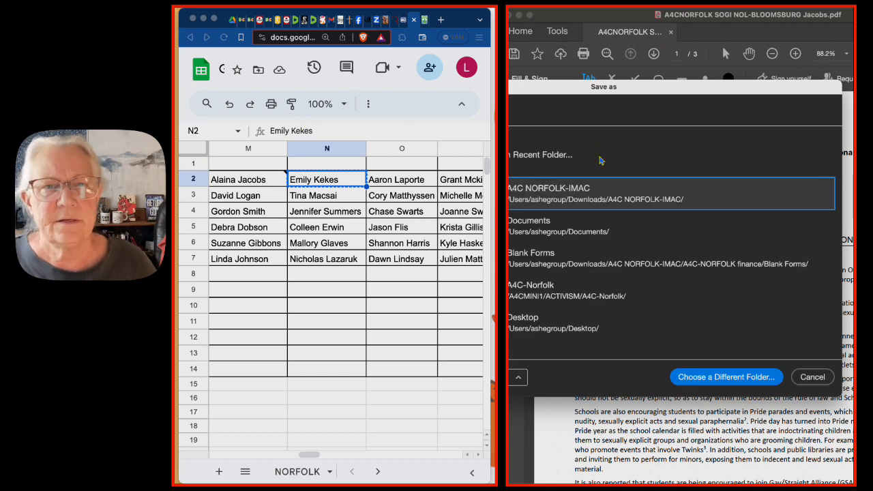
click(565, 199)
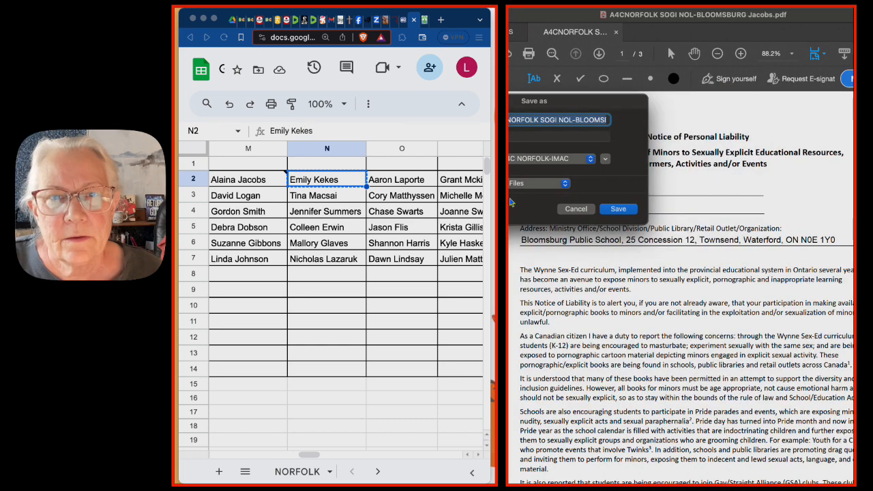
click(596, 119)
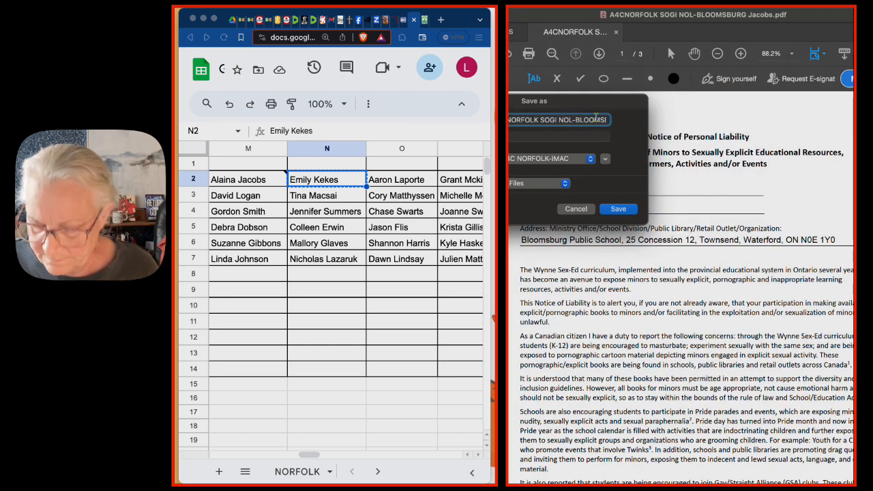
scroll(596, 120, right, 3)
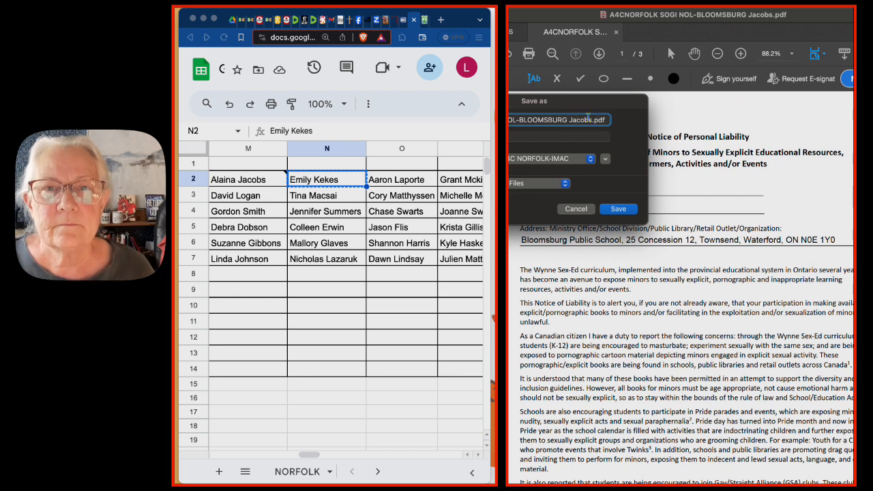
double_click(579, 119)
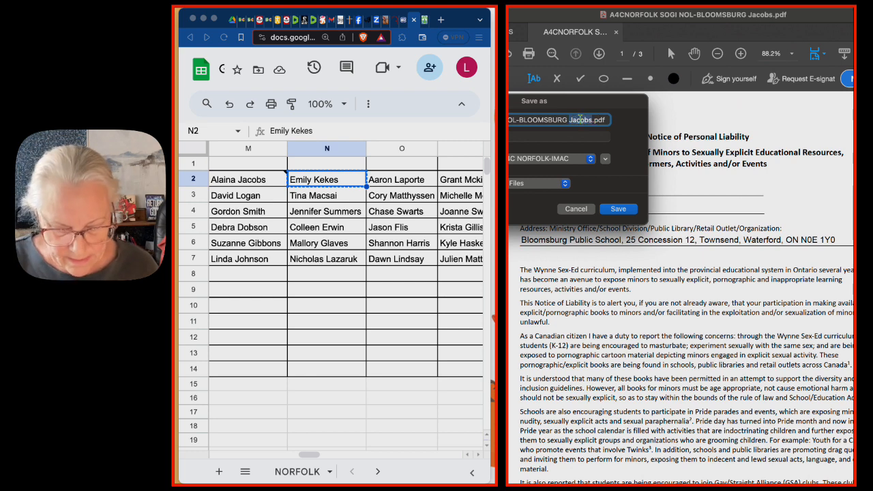
key(super+v)
double_click(564, 120)
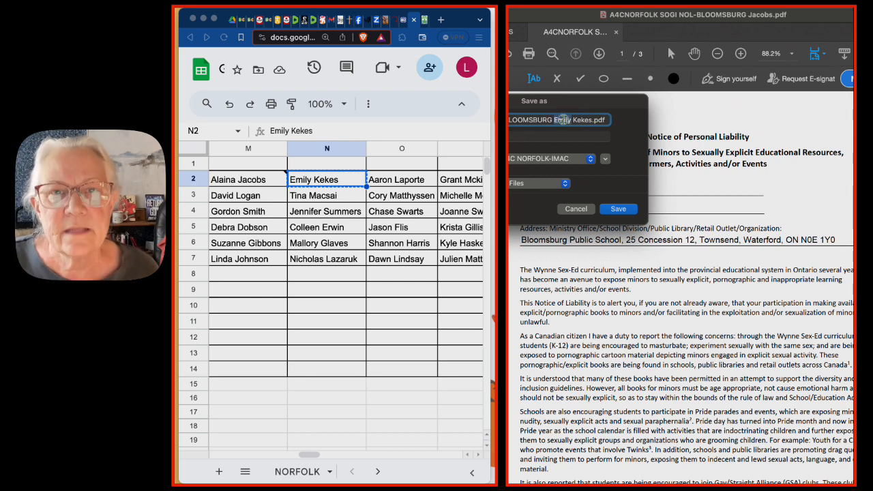
key(BackSpace)
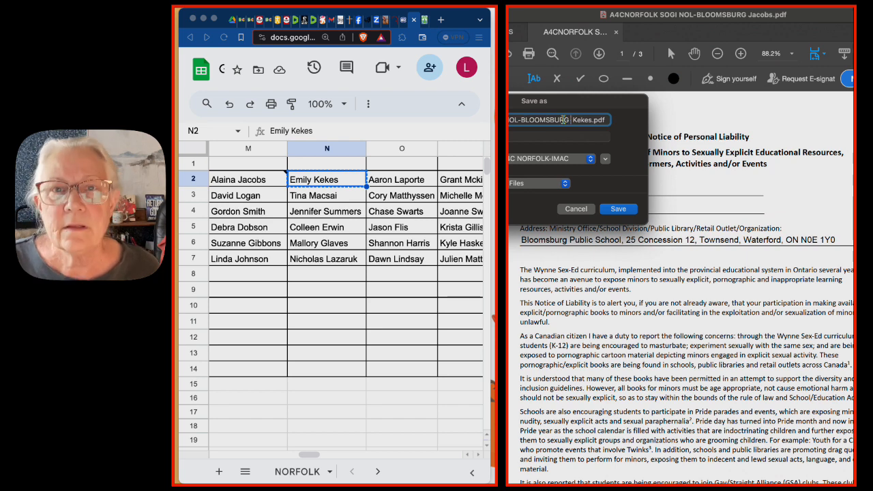
key(BackSpace)
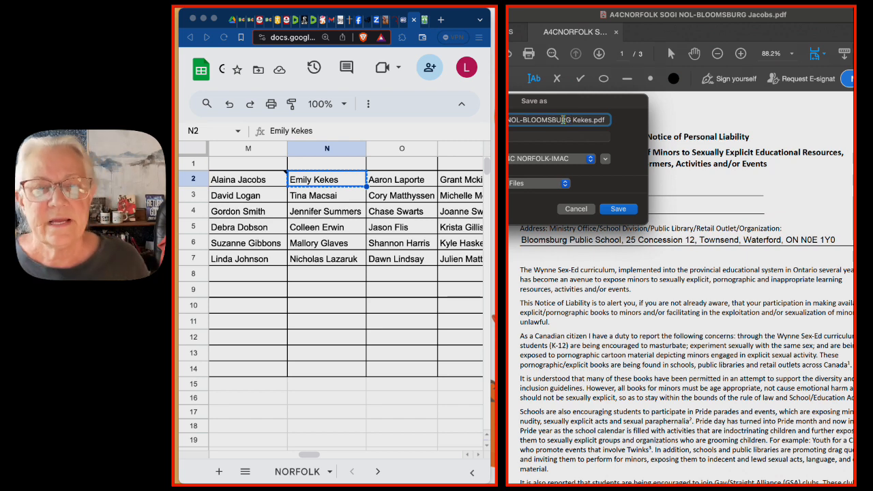
click(613, 209)
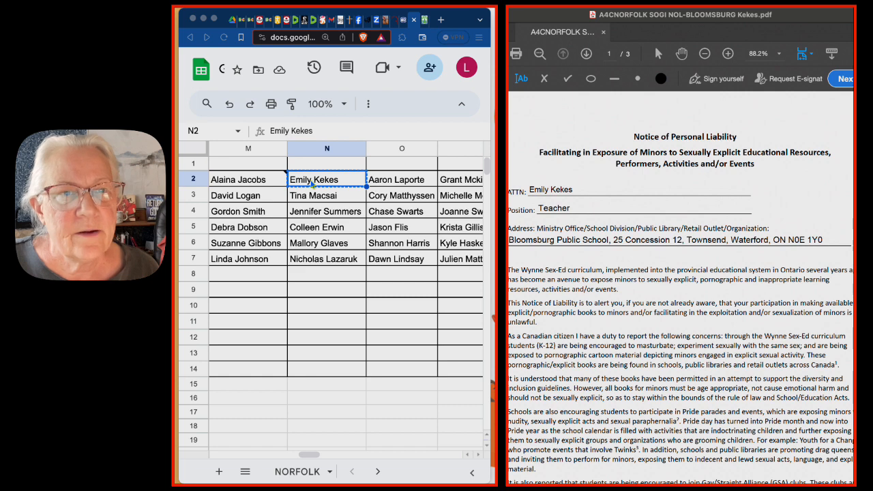
- Check the N2 recipient's role in the school's online staff list and replace the notice's Position text with the suggested entry "Educational Assistant"
click(425, 22)
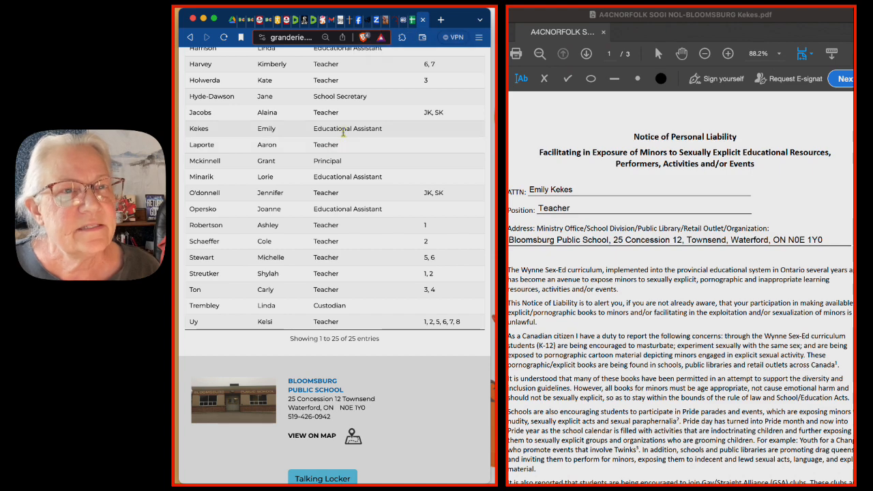
scroll(343, 133, down, 3)
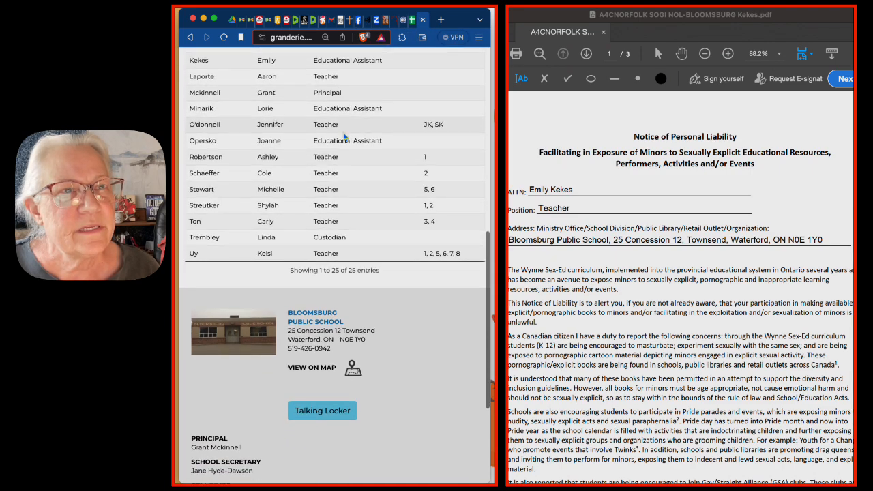
scroll(345, 137, up, 3)
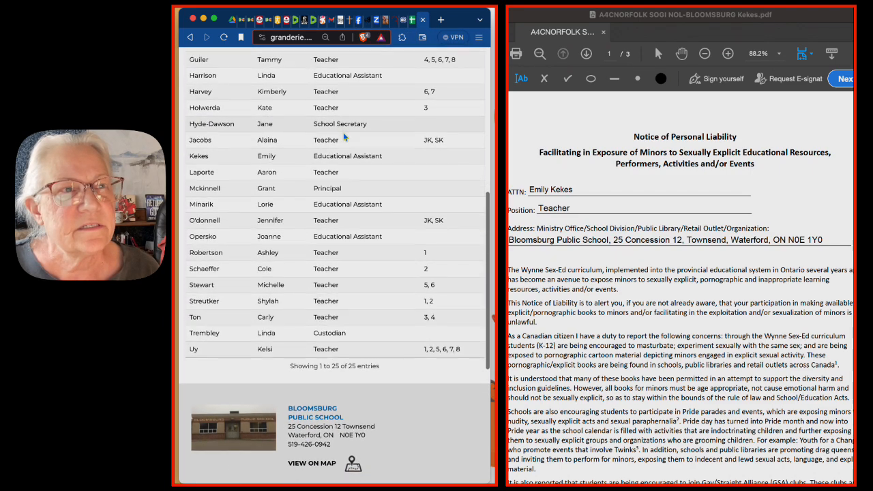
scroll(345, 136, up, 3)
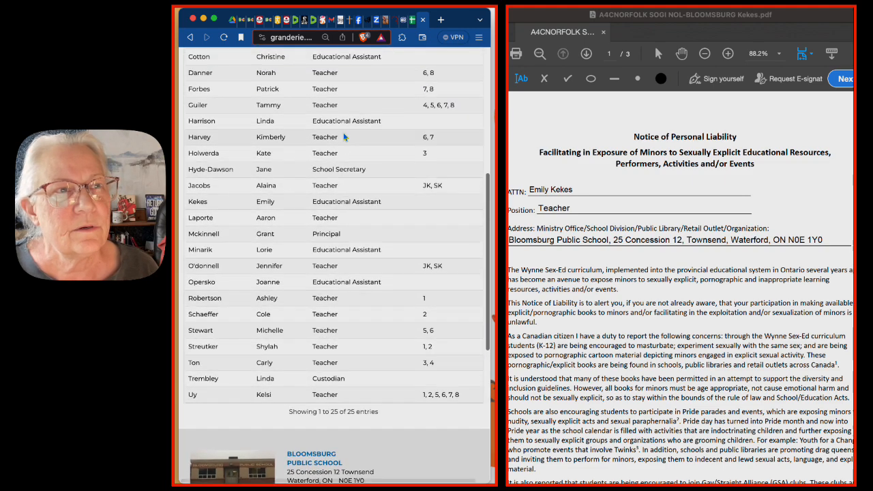
scroll(343, 132, down, 5)
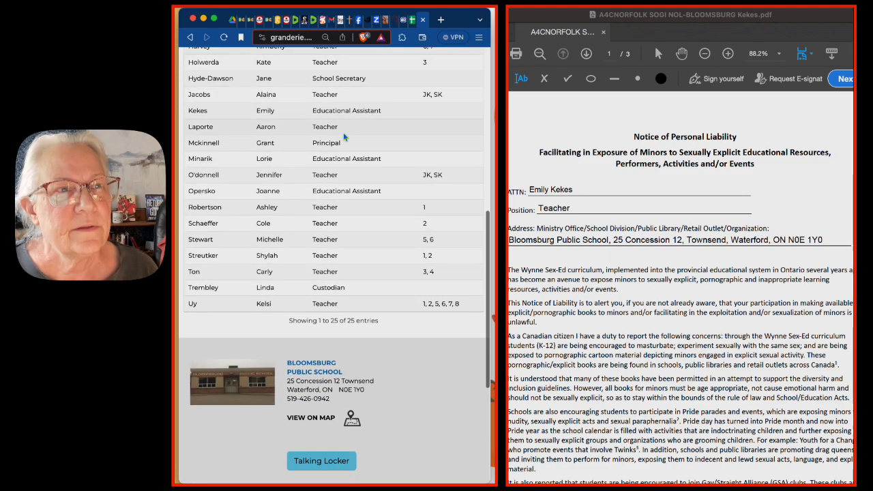
scroll(343, 132, down, 1)
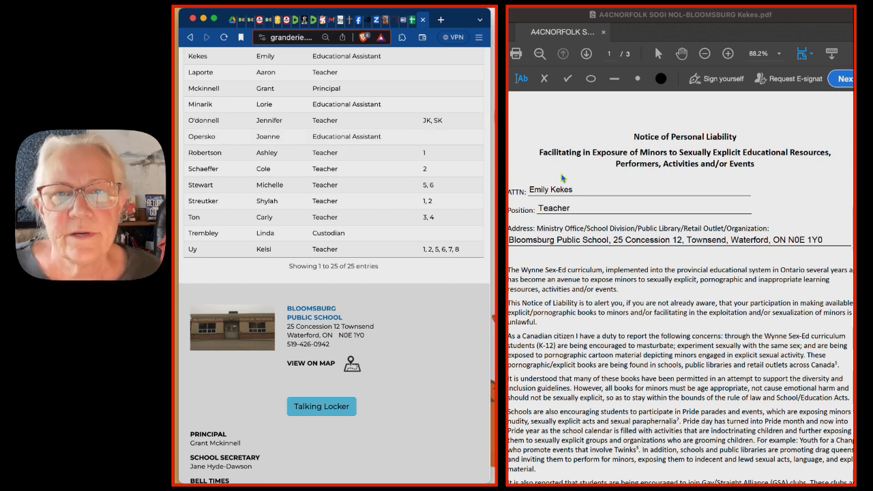
click(545, 213)
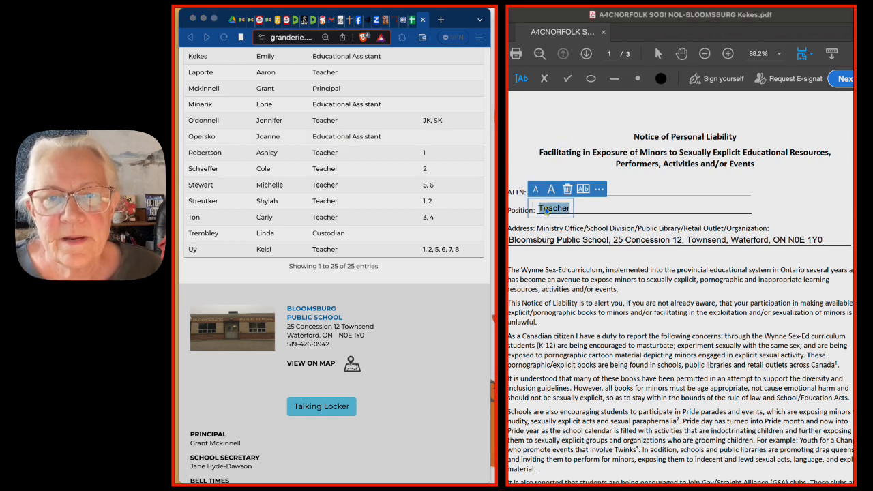
text(ED)
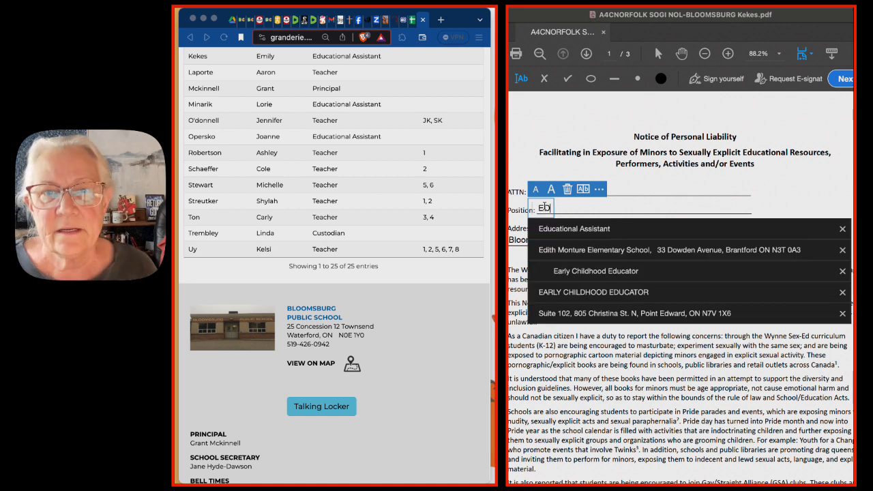
click(555, 229)
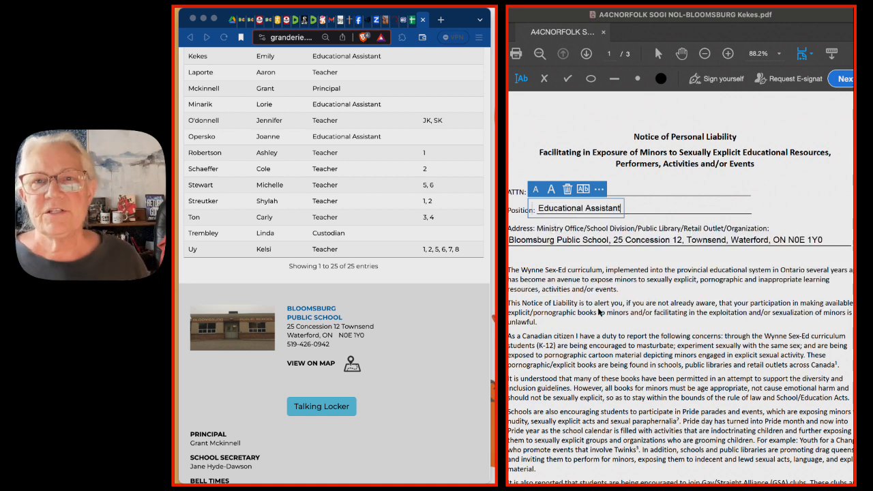
click(603, 256)
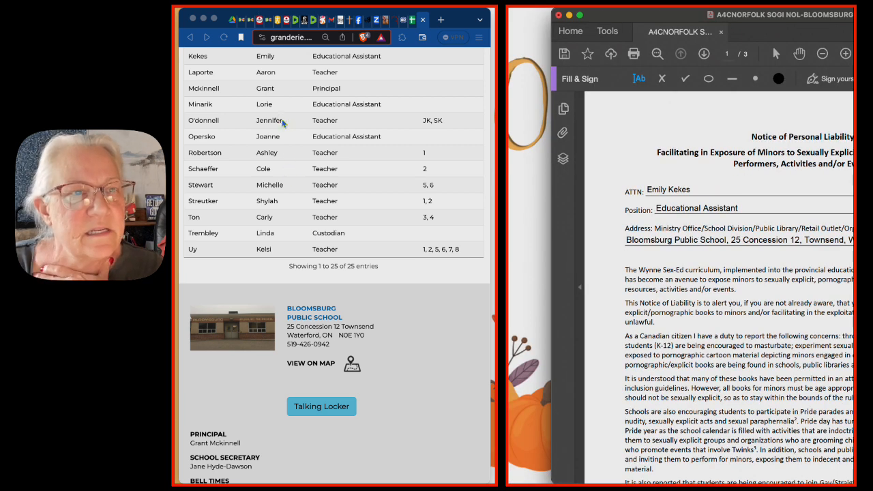
- Save the corrected notice under its existing file name in the A4C NORFOLK-IMAC folder, replacing the earlier PDF
key(super+shift+s)
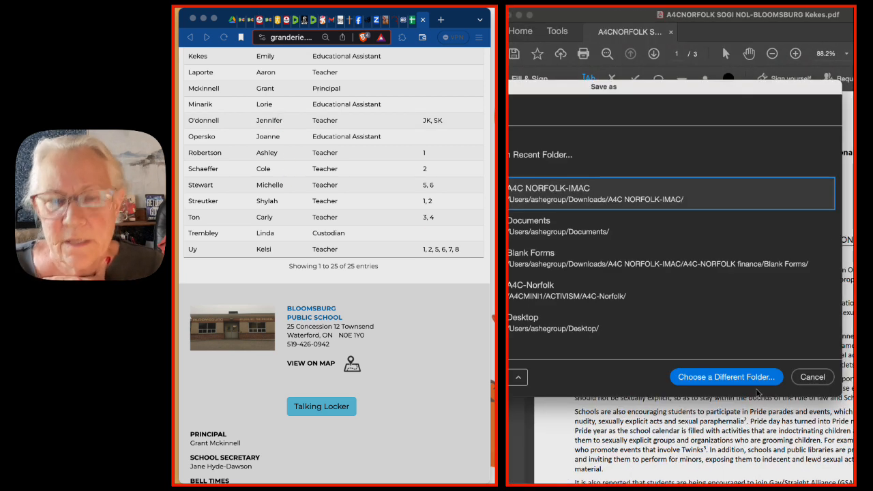
click(751, 382)
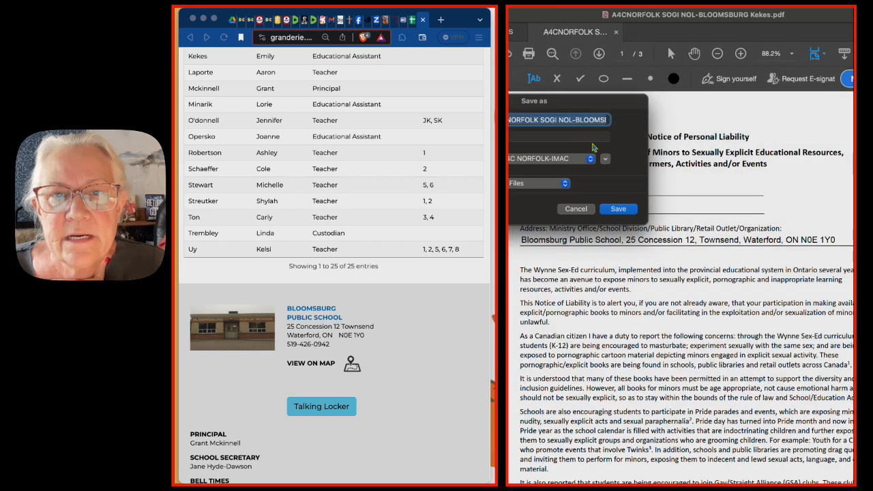
click(593, 121)
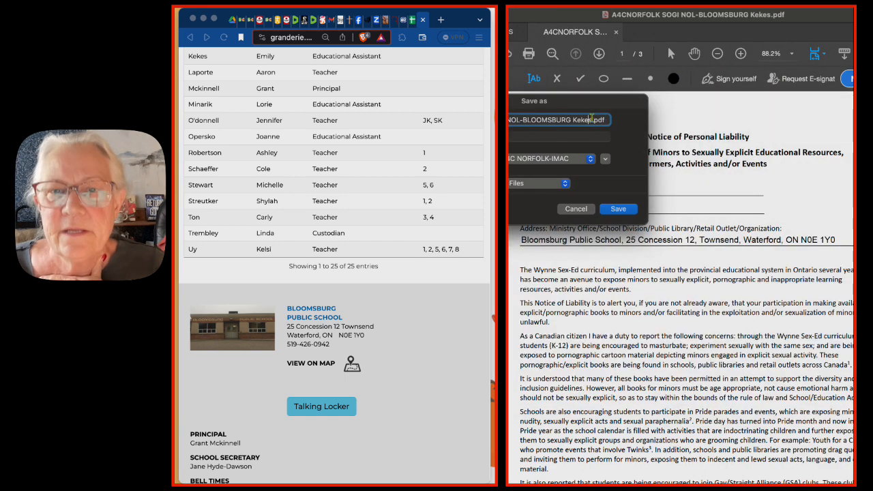
click(619, 210)
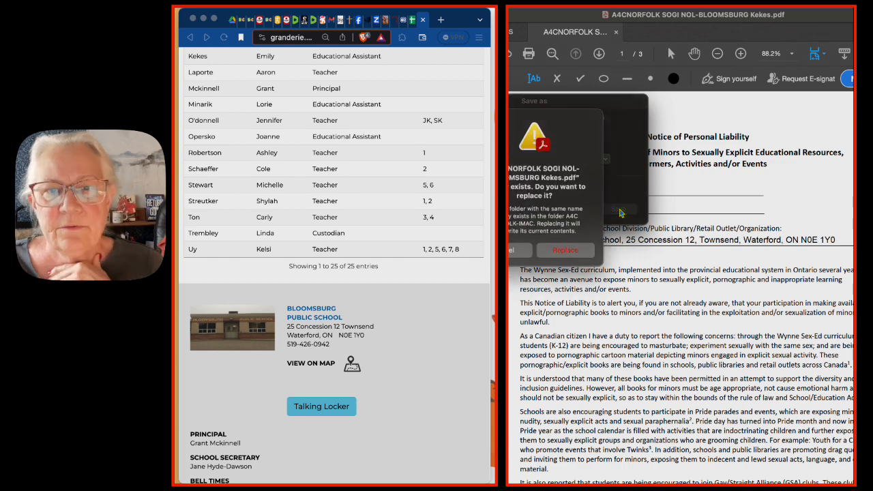
click(564, 252)
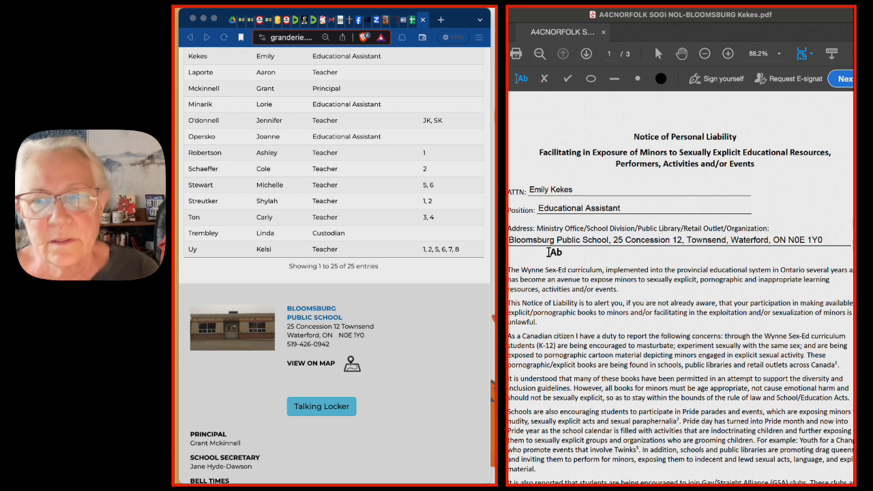